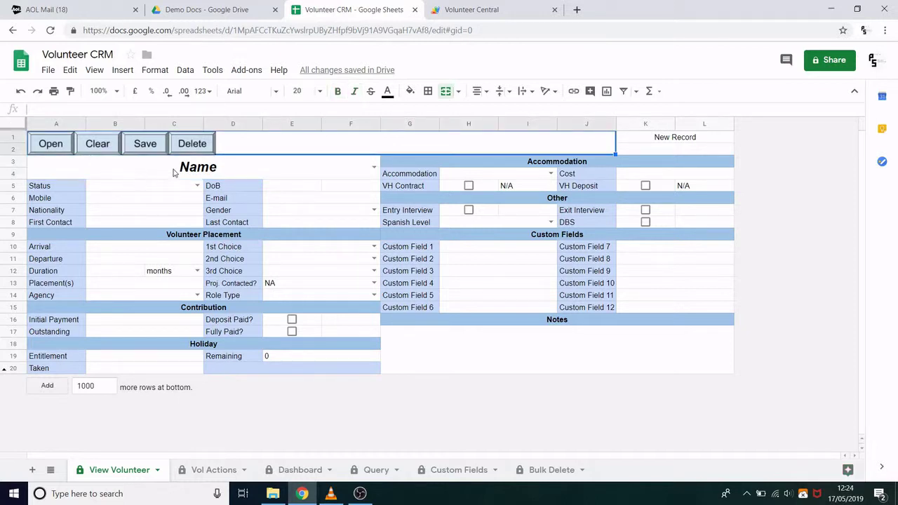
# Step: Enter the new volunteer's full name and set their Status to Applied
pyautogui.click(174, 172)
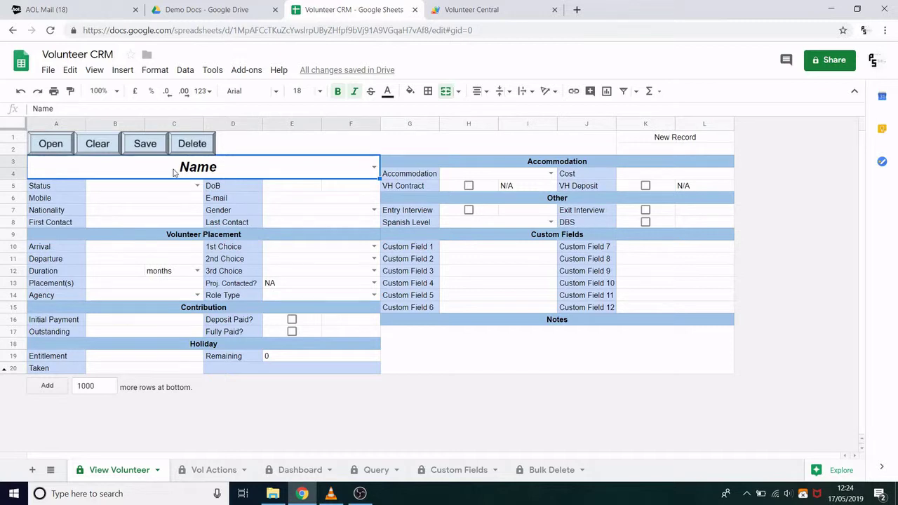
pyautogui.write('Joe Bloggs')
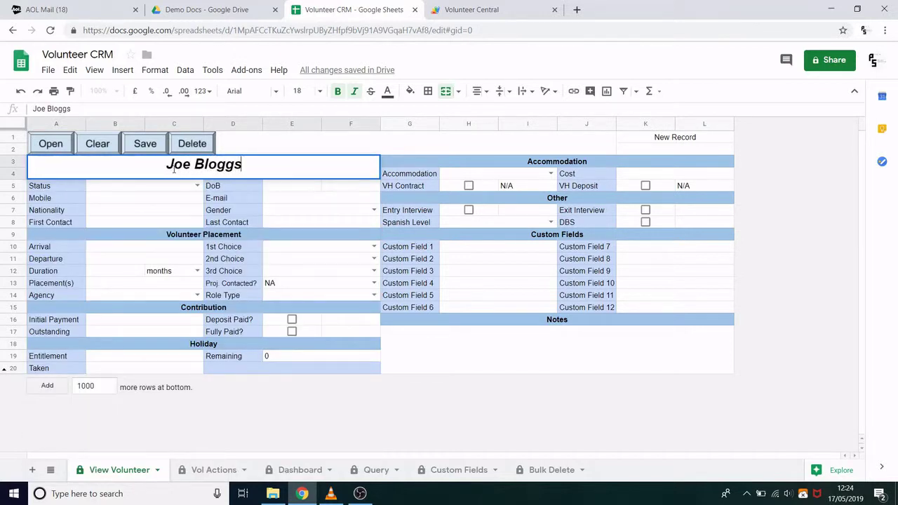
pyautogui.press('Return')
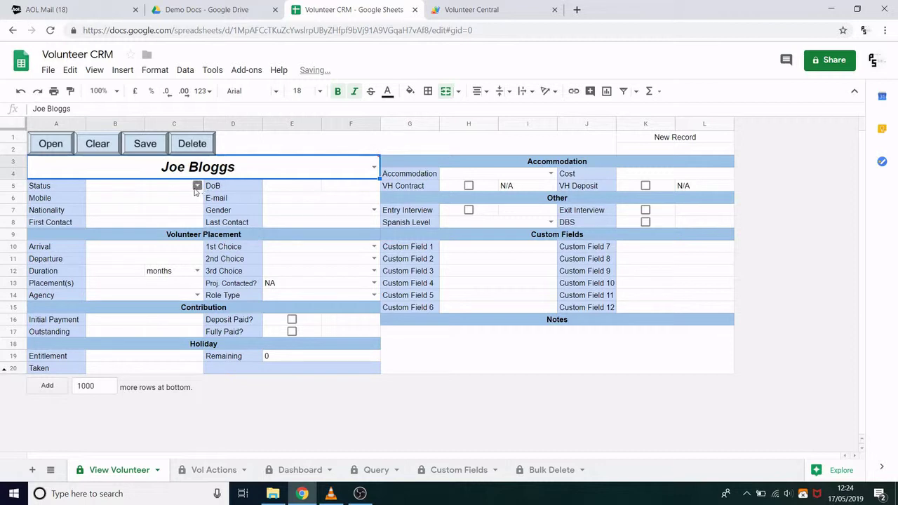
pyautogui.click(195, 186)
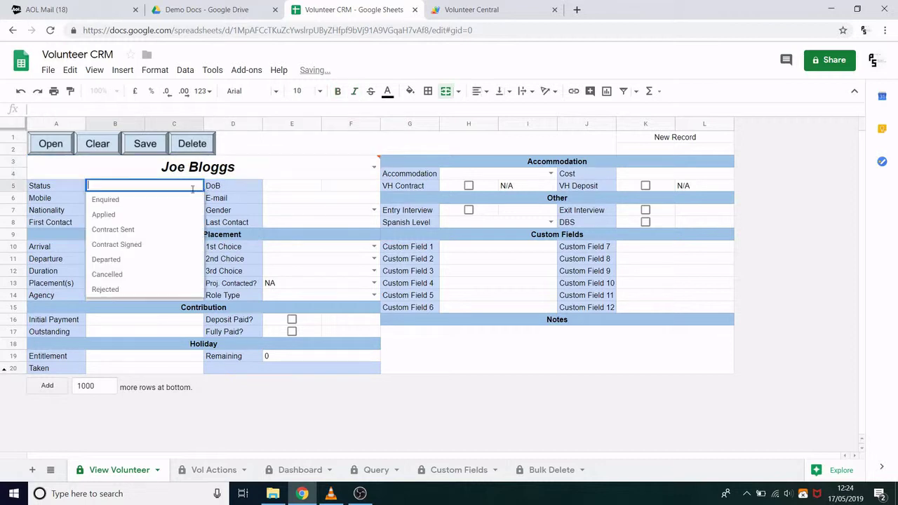
pyautogui.click(125, 218)
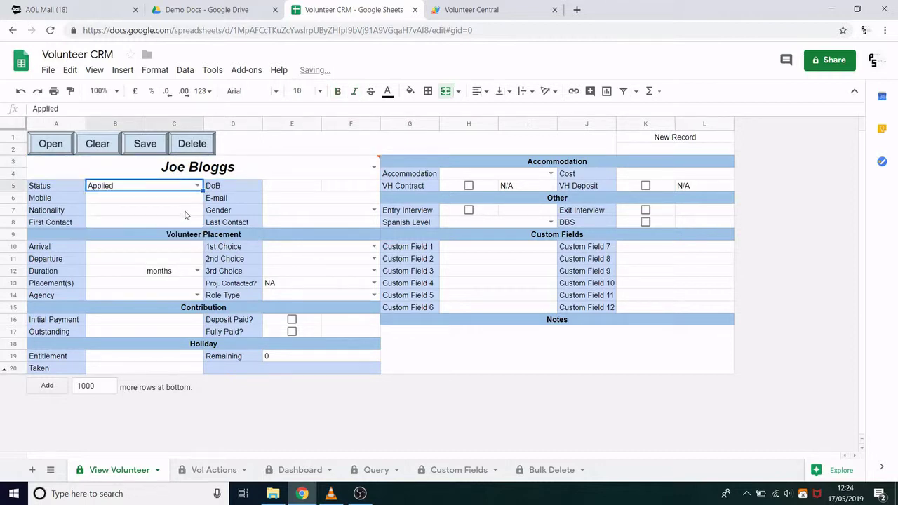
# Step: Fill in the volunteer's e-mail address in the E-mail field (E6)
pyautogui.click(298, 199)
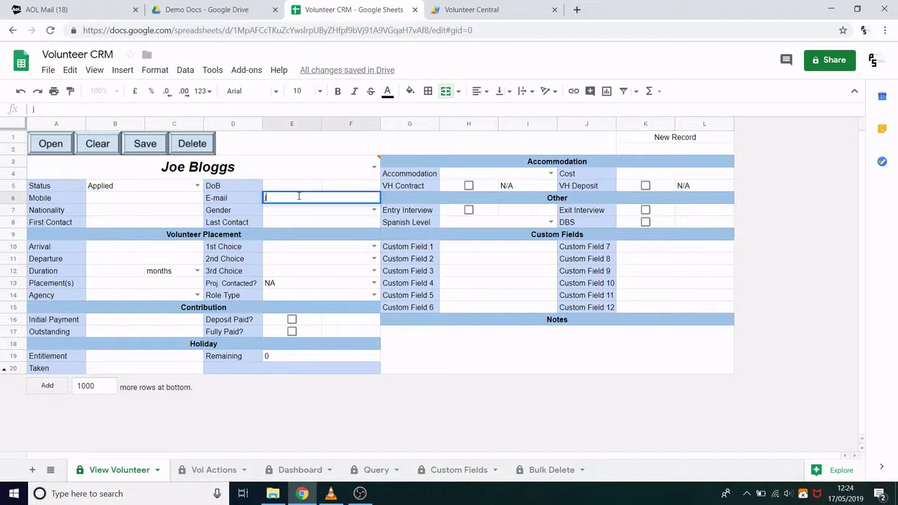
pyautogui.press('Return')
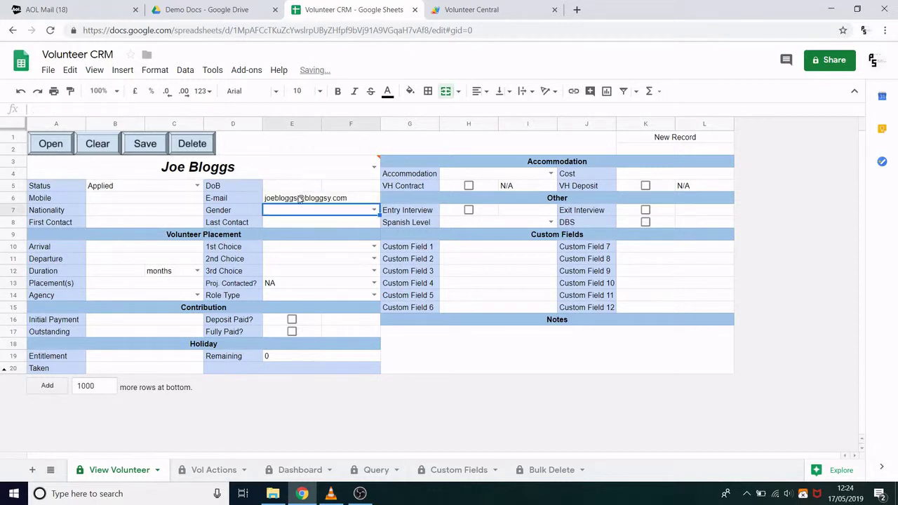
# Step: Save the volunteer as a new record, confirming the add and dismissing Record Saved
pyautogui.click(149, 148)
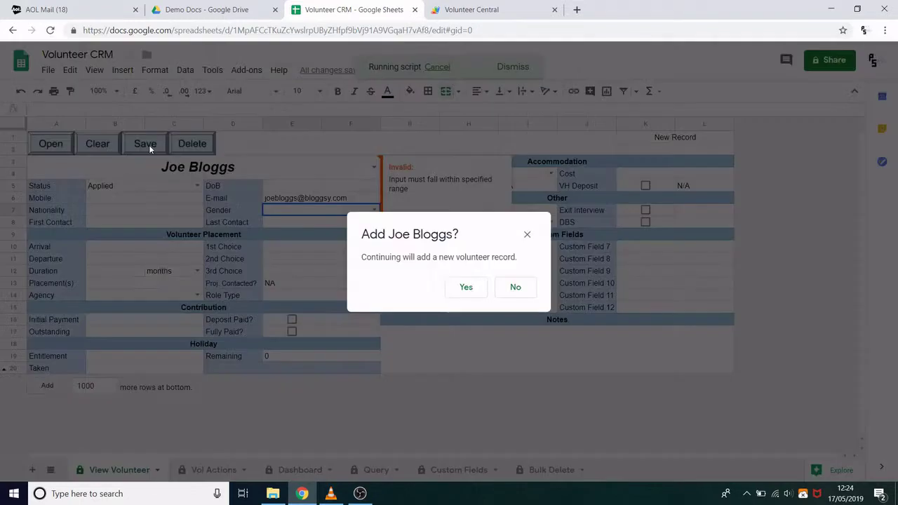
pyautogui.click(465, 288)
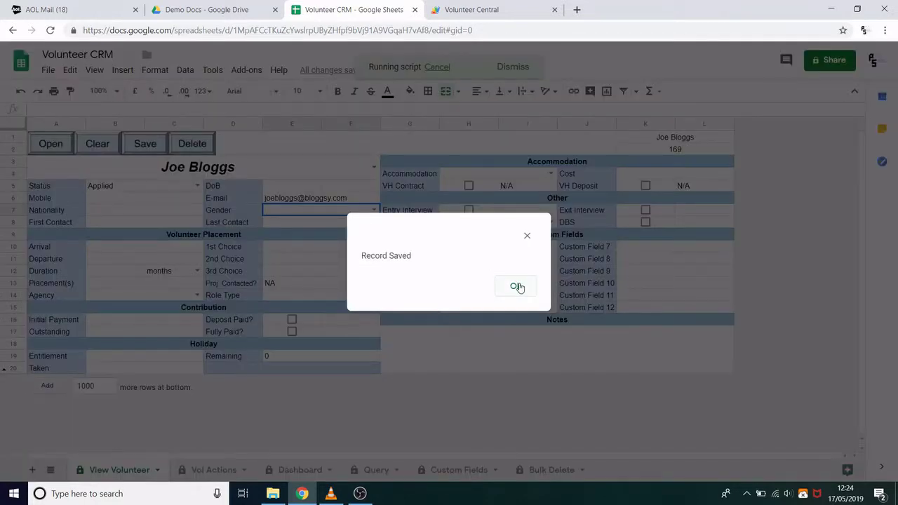
pyautogui.click(516, 287)
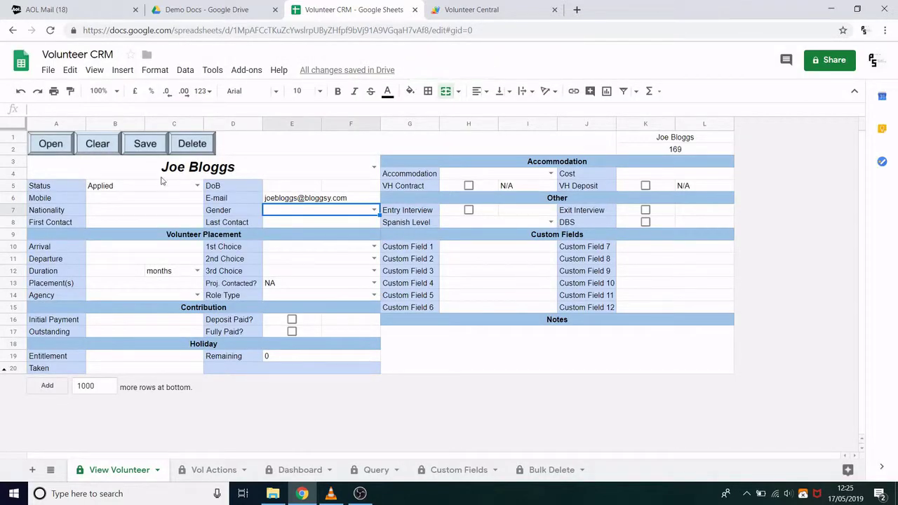
# Step: Look up the existing volunteer by name and open record ID 76 in the form
pyautogui.click(281, 174)
pyautogui.click(373, 168)
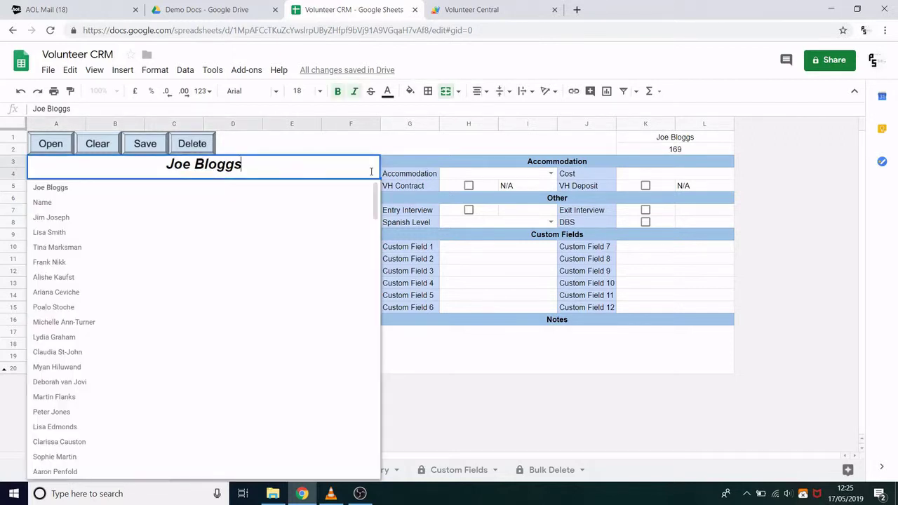
pyautogui.scroll(-2, 101, 331)
pyautogui.scroll(-10, 101, 332)
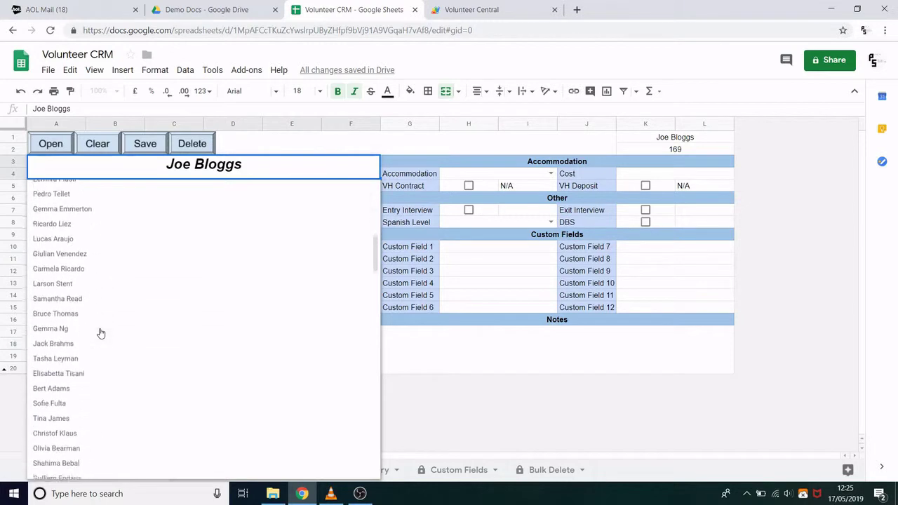
pyautogui.moveTo(262, 169); pyautogui.dragTo(144, 164)
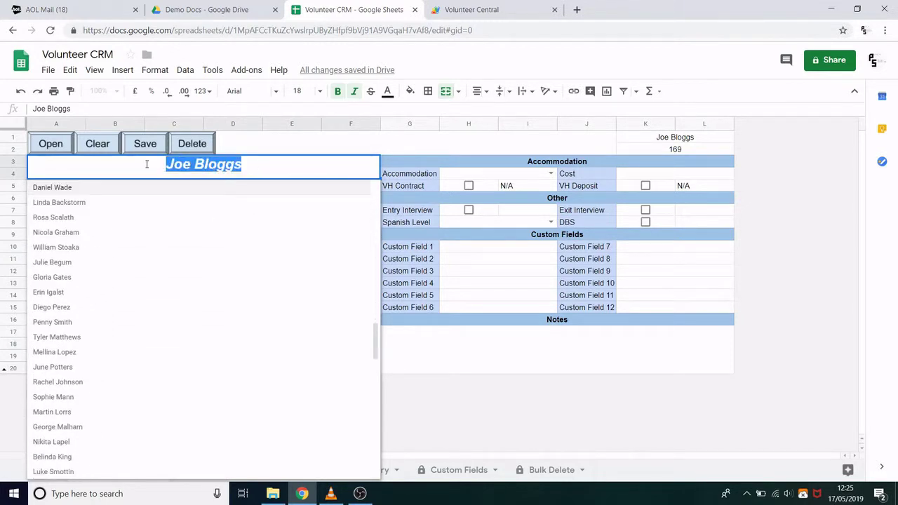
pyautogui.write('Bel')
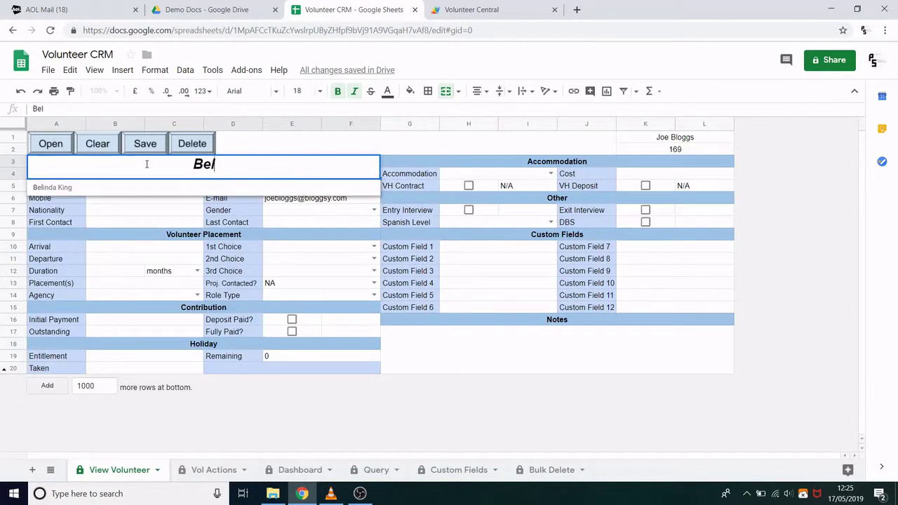
pyautogui.click(120, 191)
pyautogui.click(59, 146)
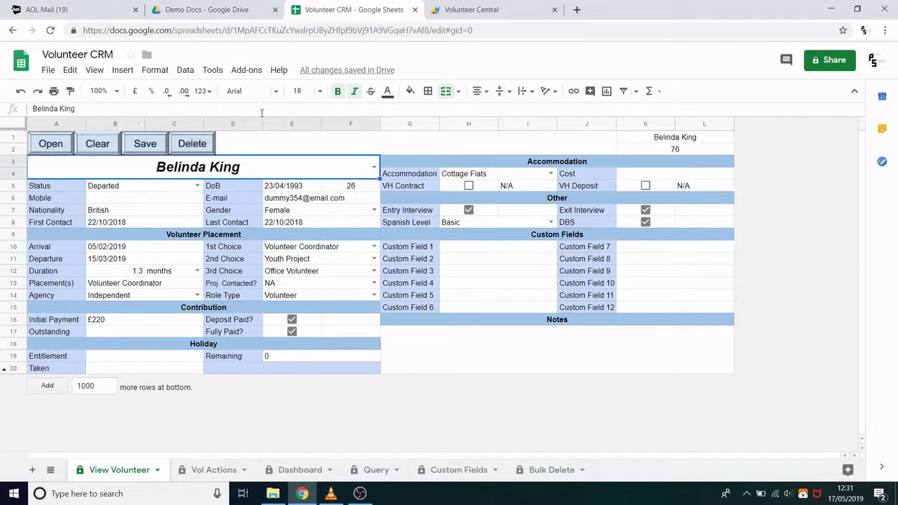
# Step: Change the birth date to 23/04/1990 and the departure date to 15/04/2019
pyautogui.click(287, 190)
pyautogui.click(85, 109)
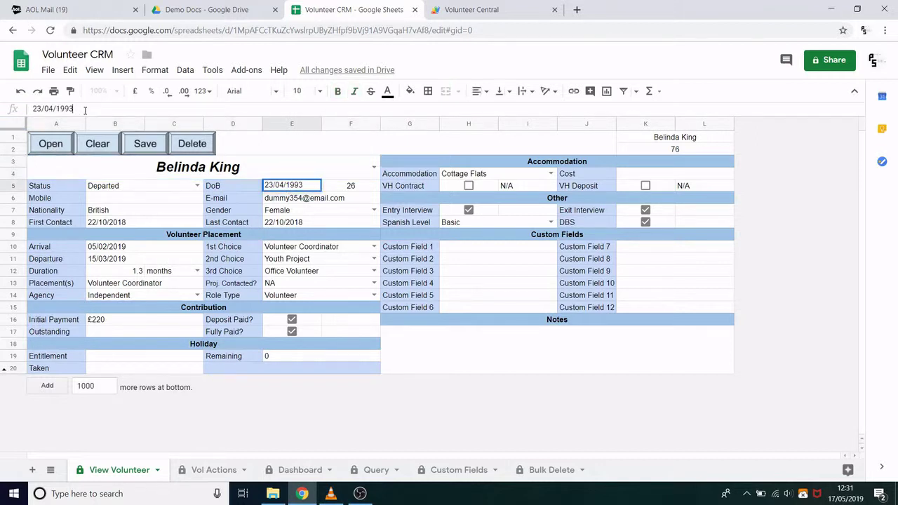
pyautogui.press('BackSpace')
pyautogui.write('0')
pyautogui.press('Return')
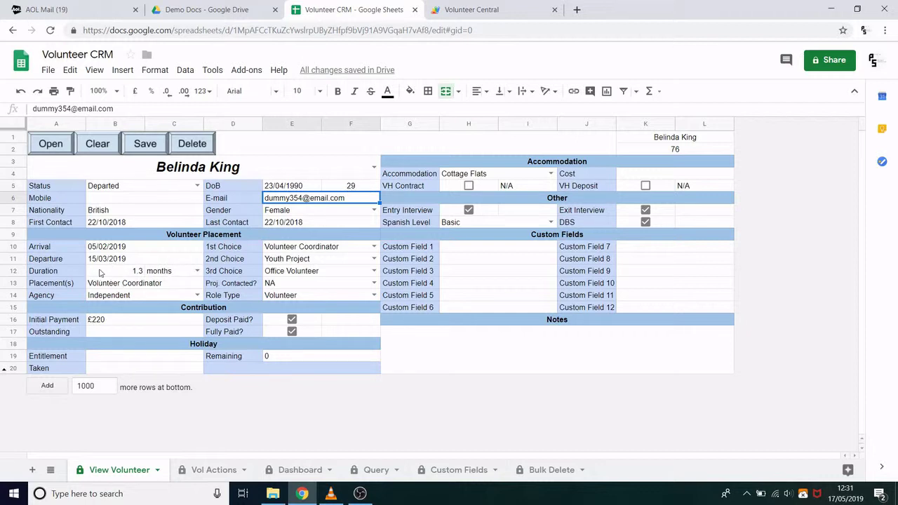
pyautogui.click(124, 264)
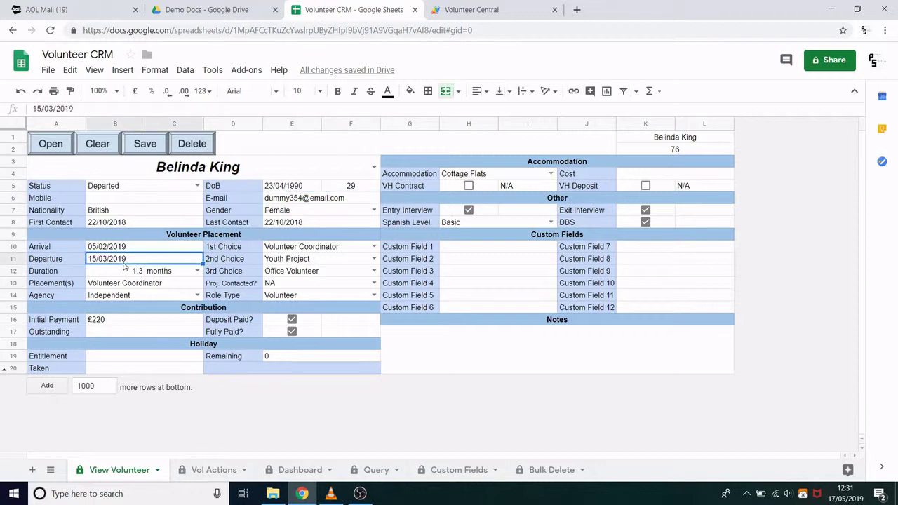
pyautogui.click(52, 109)
pyautogui.press('BackSpace')
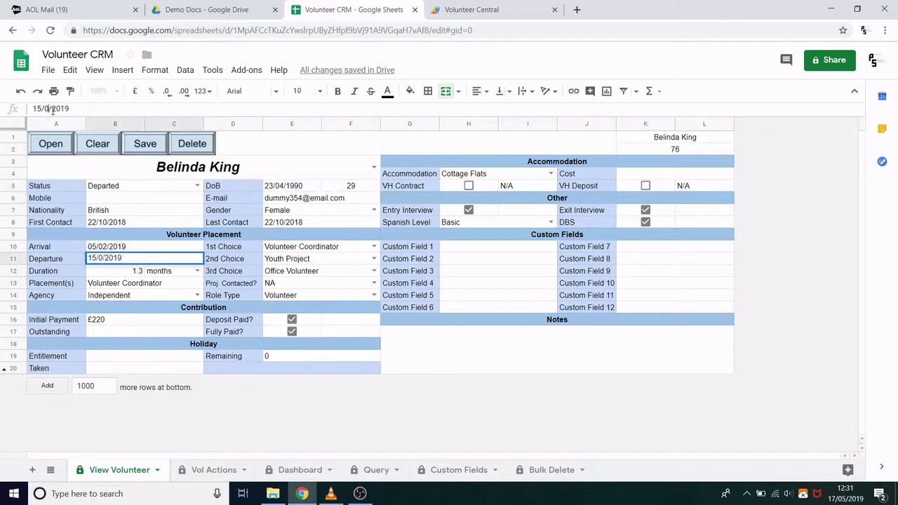
pyautogui.write('4')
pyautogui.press('Return')
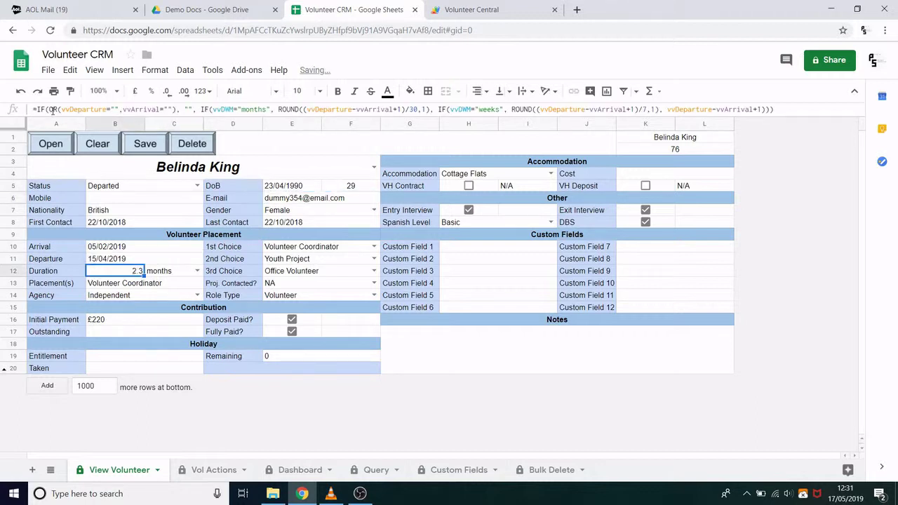
# Step: Switch the Duration unit to days, then weeks, then back to months showing 2.3
pyautogui.click(197, 270)
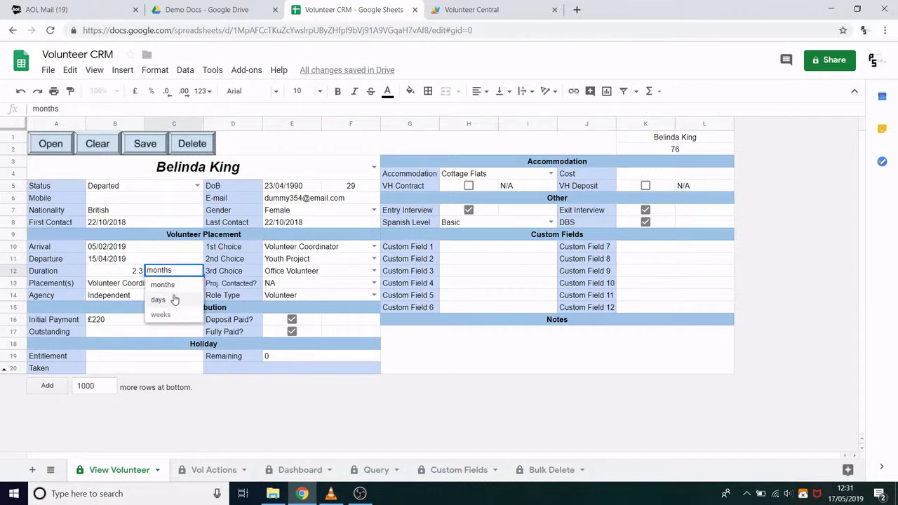
pyautogui.click(174, 300)
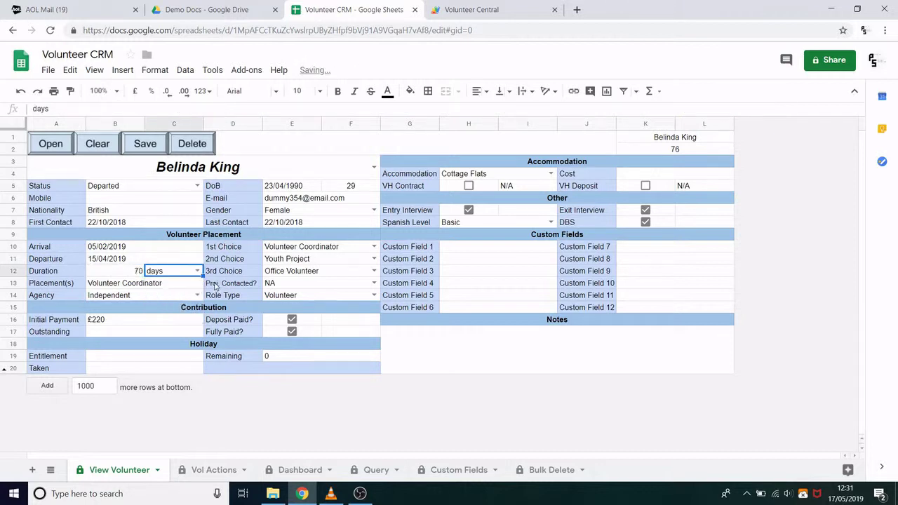
pyautogui.click(197, 272)
pyautogui.click(176, 299)
pyautogui.click(197, 271)
pyautogui.click(161, 311)
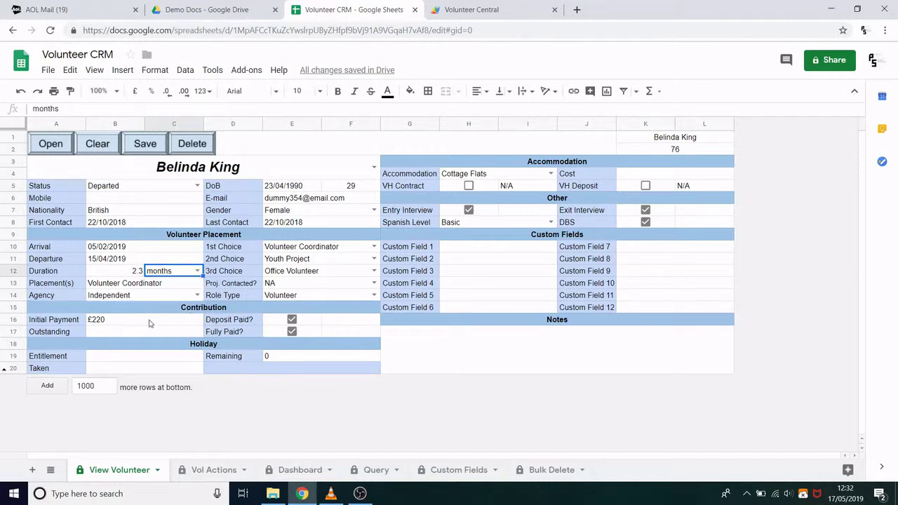
pyautogui.click(148, 356)
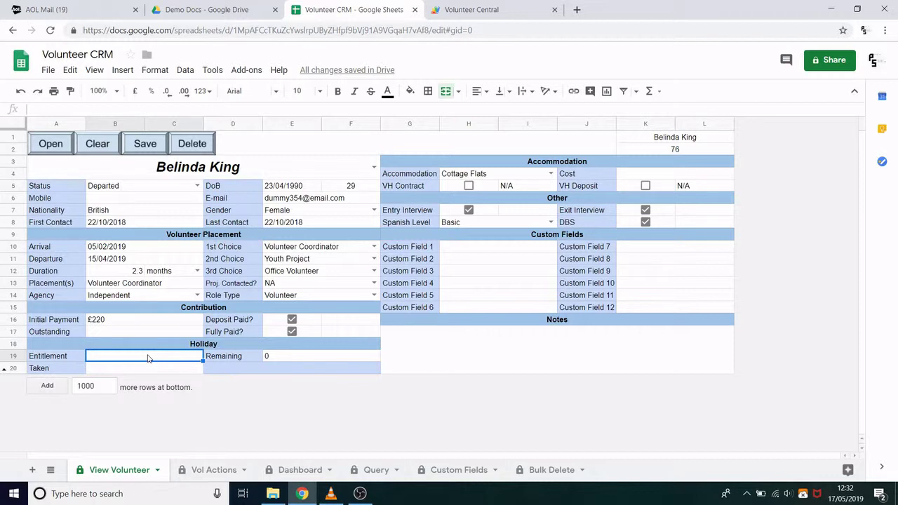
# Step: Enter holiday Entitlement 10 and Taken 5, leaving 5 days remaining
pyautogui.write('10')
pyautogui.press('Return')
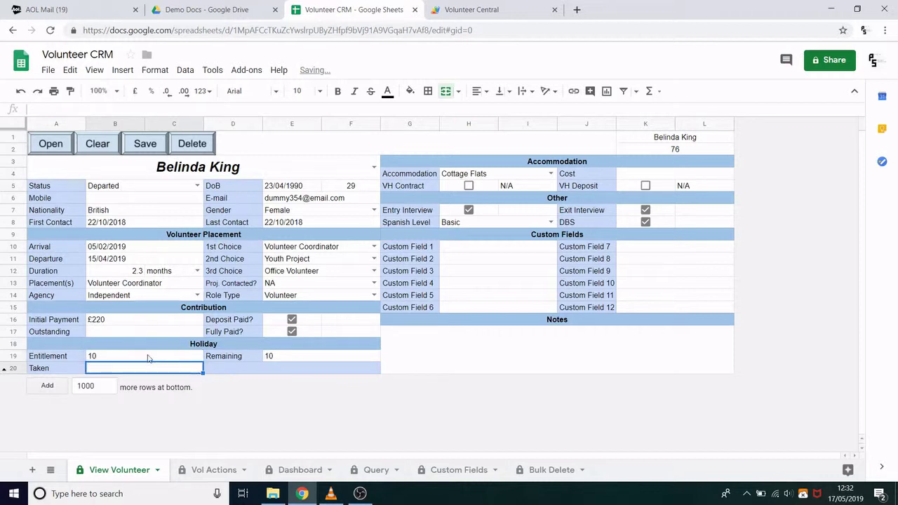
pyautogui.write('5')
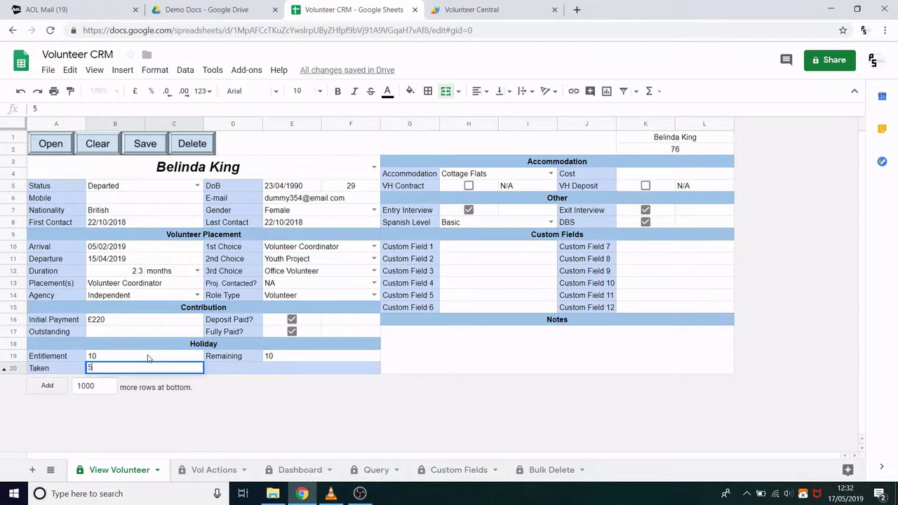
pyautogui.press('Return')
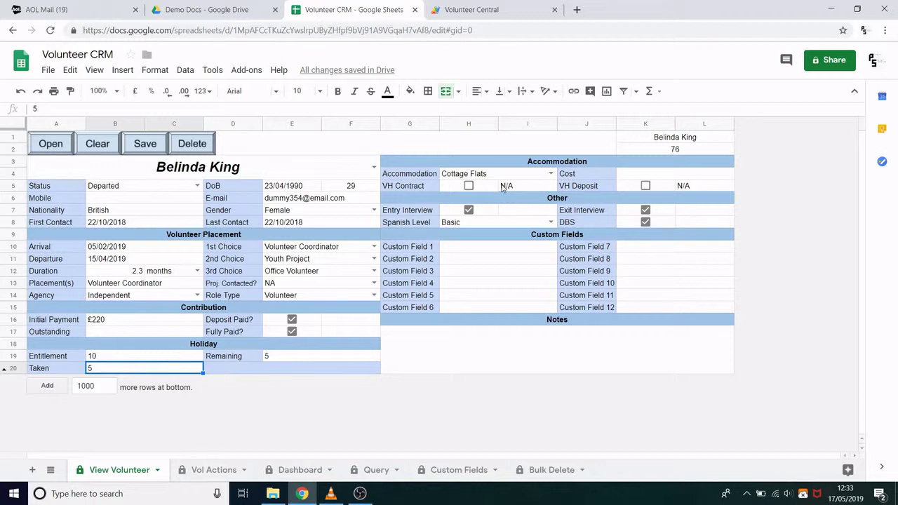
# Step: Set Accommodation to Volunteer House, tick VH Contract and VH Deposit, then start clearing the form
pyautogui.click(550, 174)
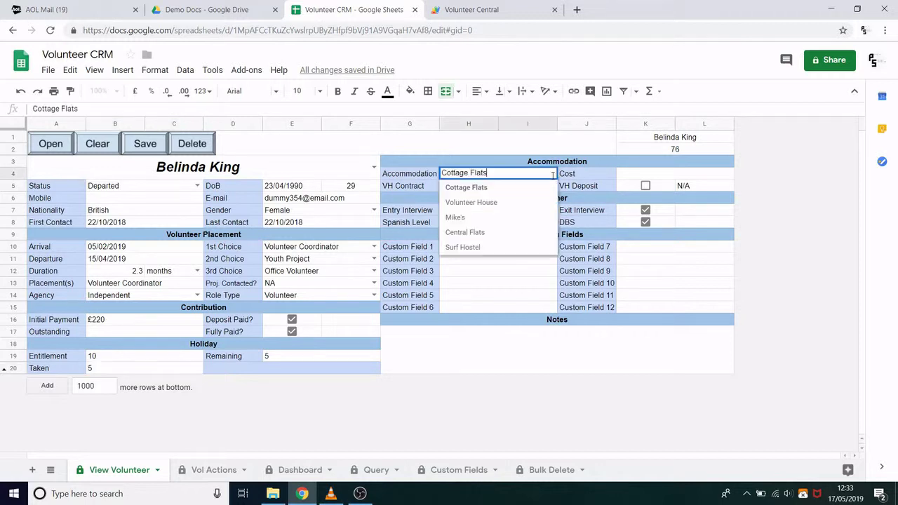
pyautogui.click(489, 202)
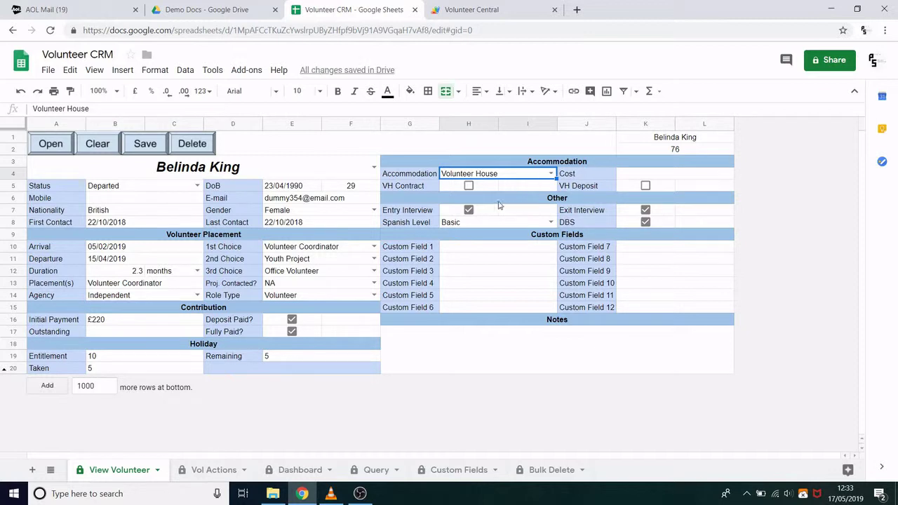
pyautogui.click(468, 186)
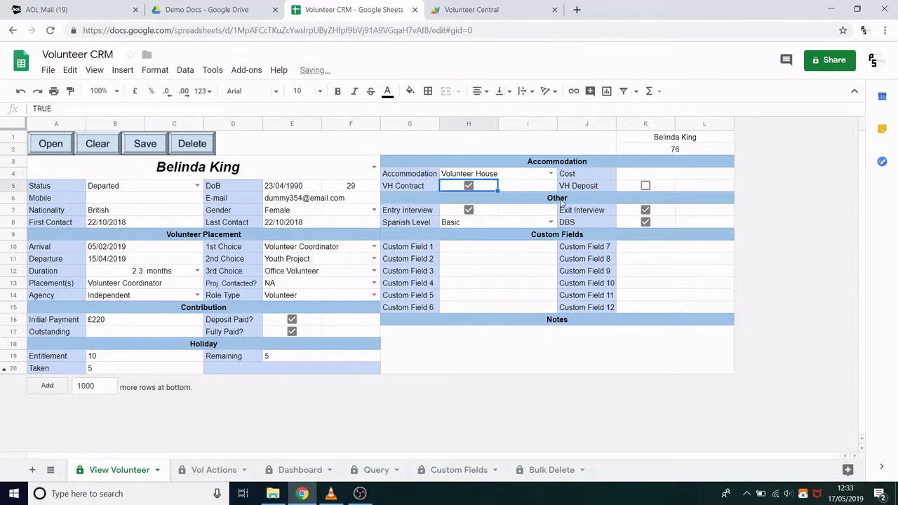
pyautogui.click(646, 187)
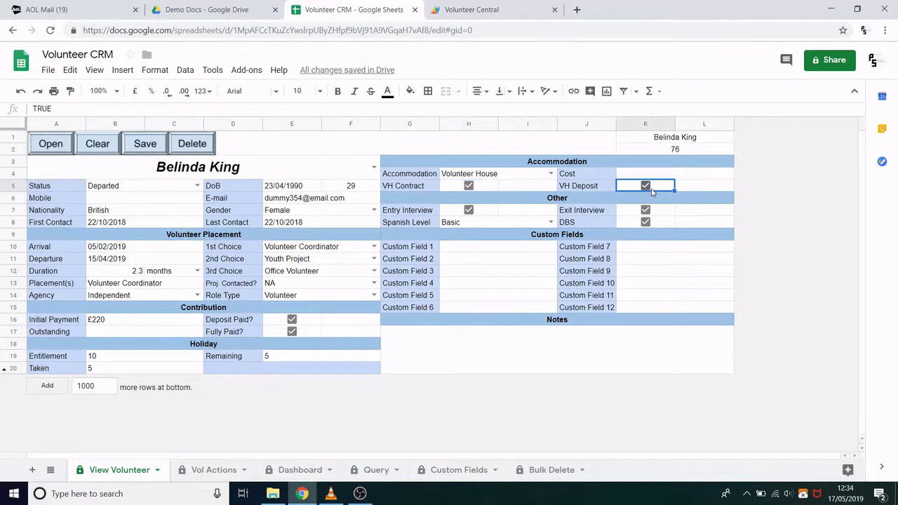
pyautogui.click(95, 144)
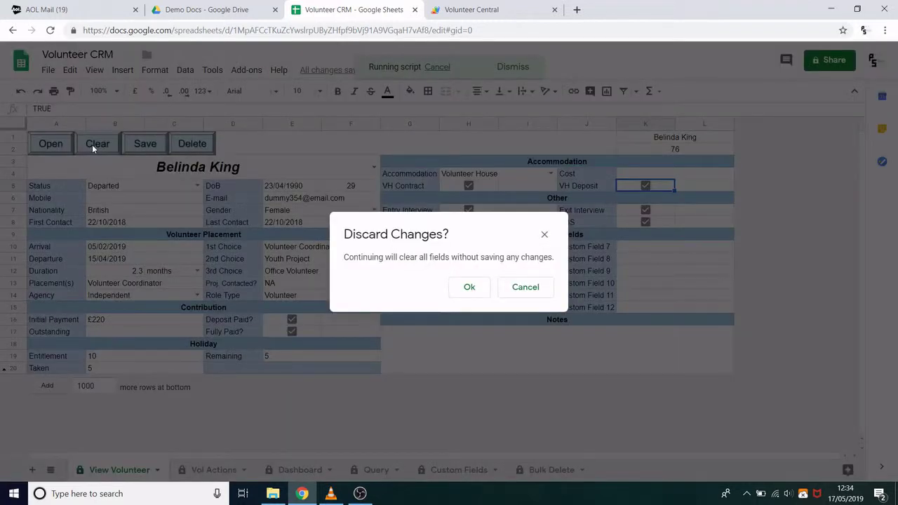
# Step: Cancel the discard, save the updated record, then clear to a blank New Record
pyautogui.click(522, 287)
pyautogui.click(155, 147)
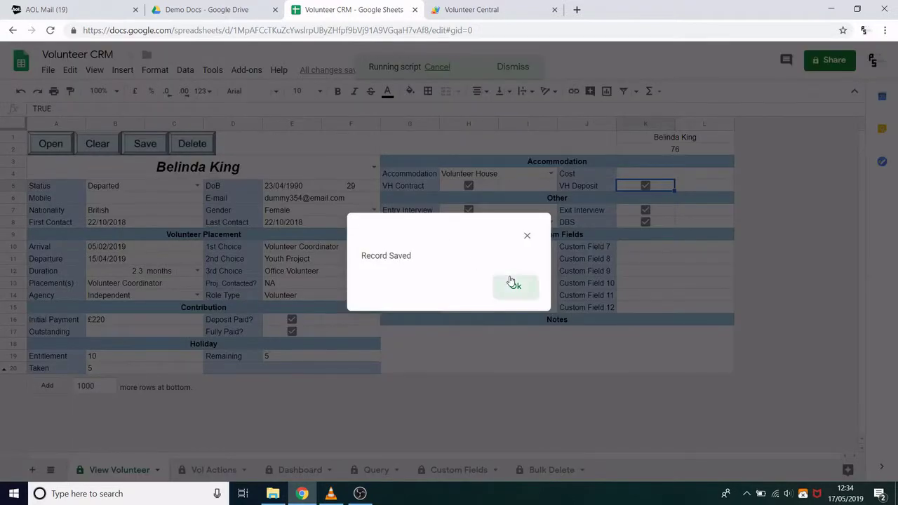
pyautogui.click(512, 284)
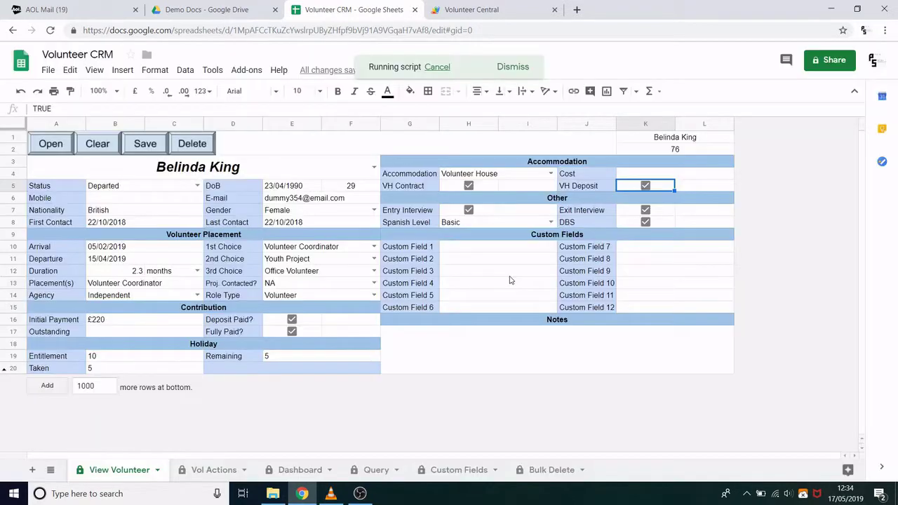
pyautogui.click(103, 150)
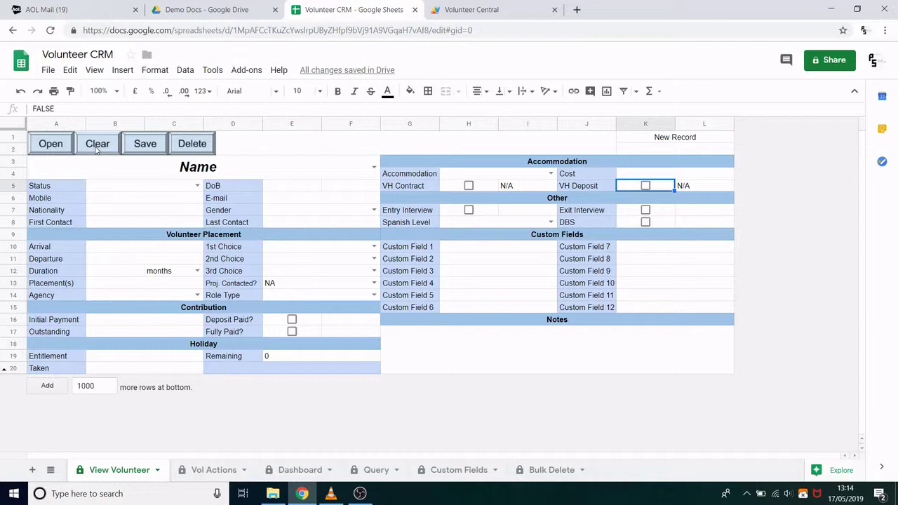
# Step: Overwrite the protected E-mail label cell with 'afsdf', accepting the Heads up warning
pyautogui.click(229, 199)
pyautogui.press('Return')
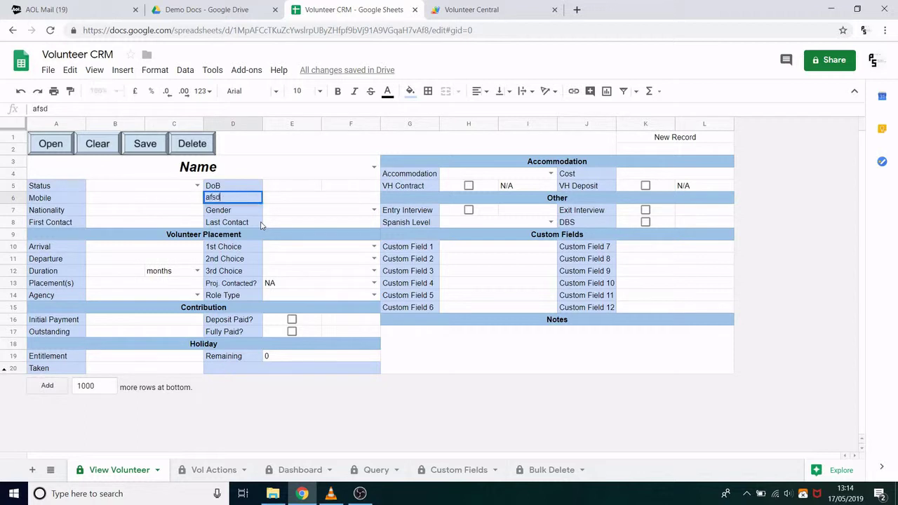
pyautogui.press('Return')
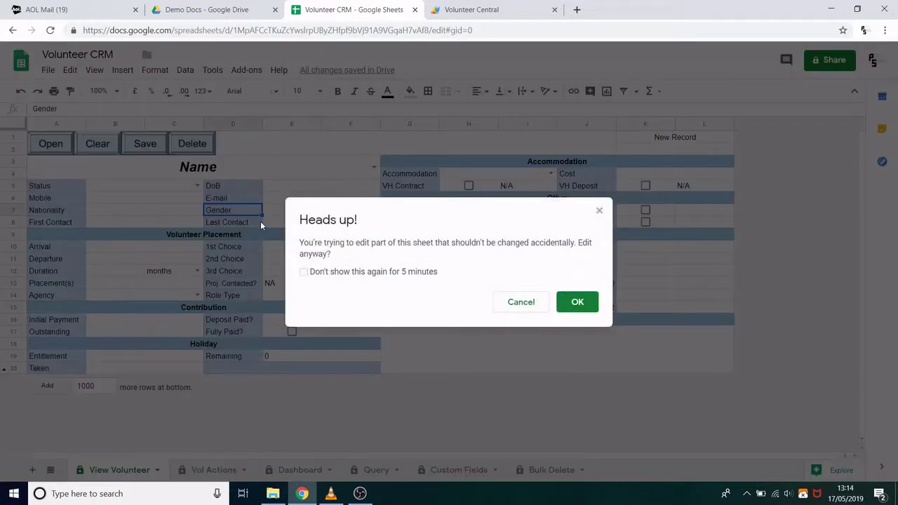
pyautogui.click(577, 301)
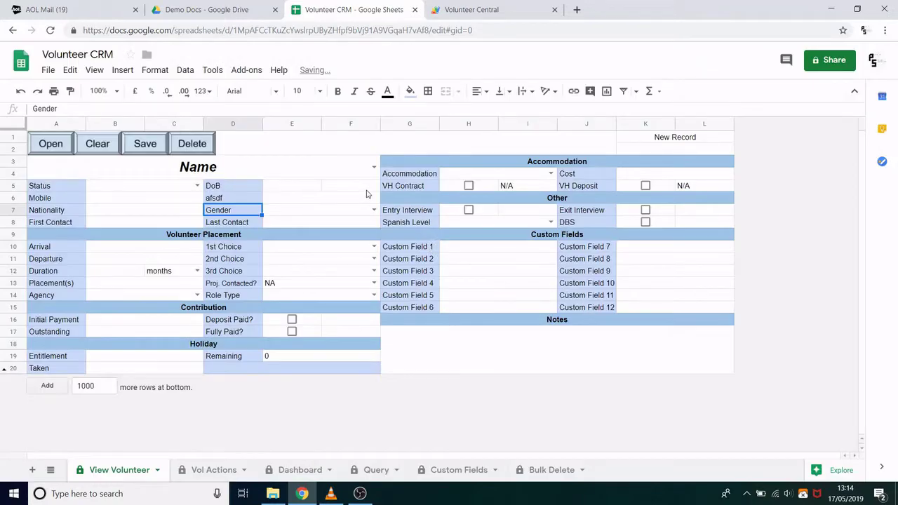
# Step: Delete the age formula in F5 and the K5 VH Deposit checkbox, then Clear the form
pyautogui.click(366, 187)
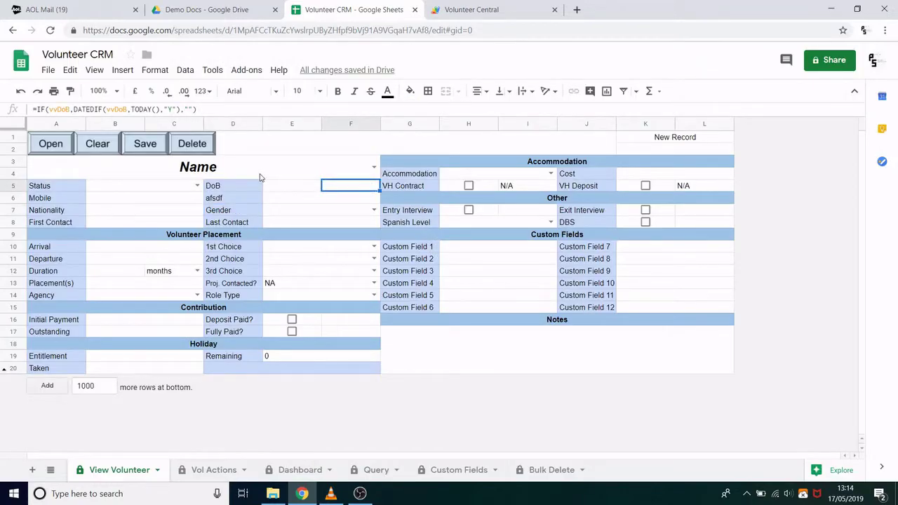
pyautogui.press('Delete')
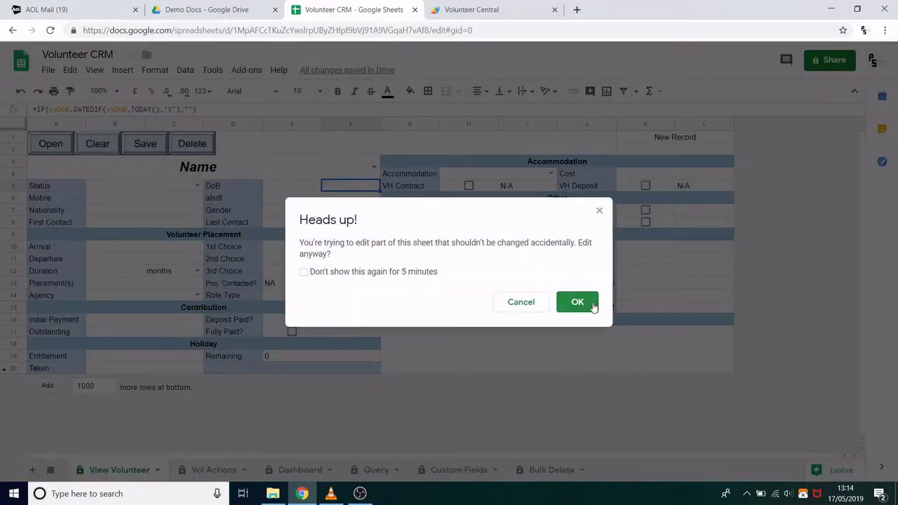
pyautogui.click(577, 301)
pyautogui.click(634, 188)
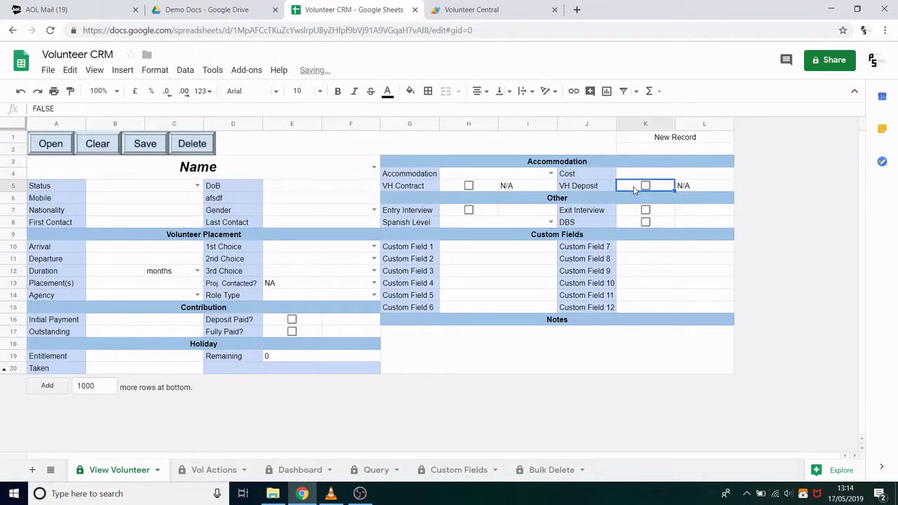
pyautogui.press('Delete')
pyautogui.click(102, 152)
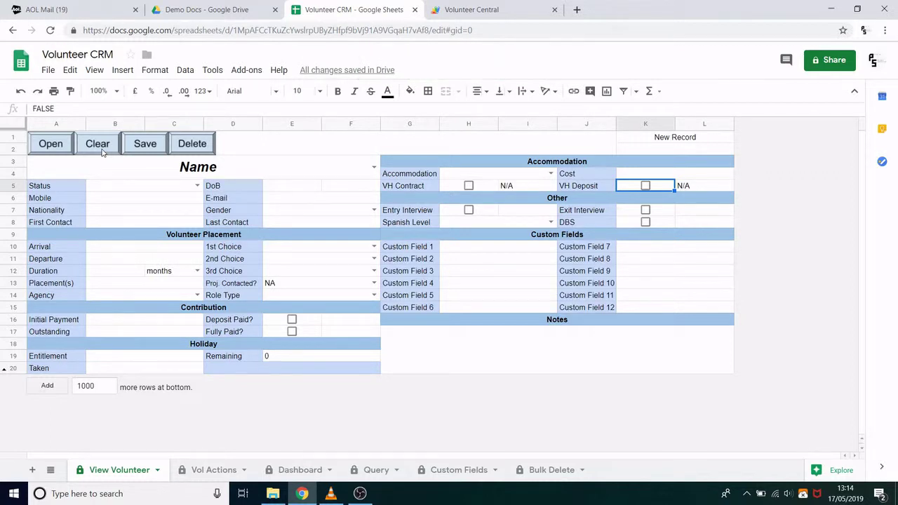
# Step: Look up the saved volunteer by name and reopen record 76 in the form
pyautogui.click(205, 174)
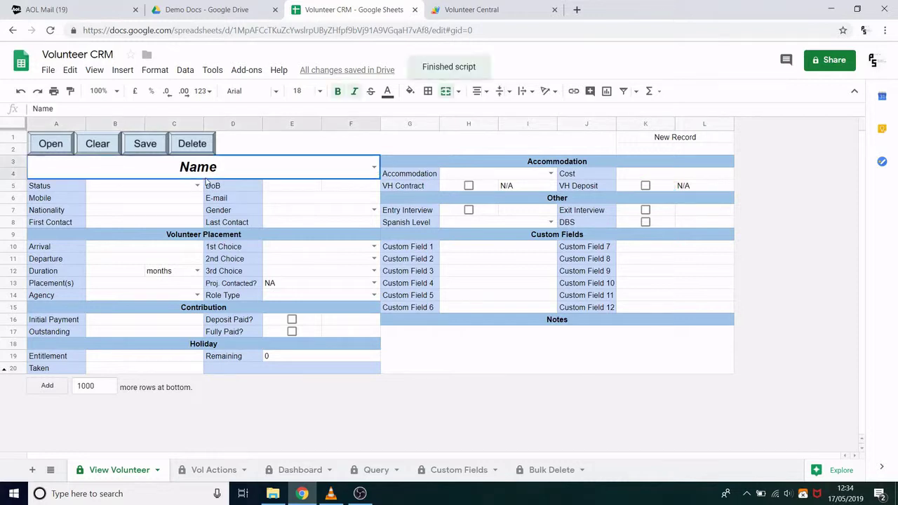
pyautogui.write('belin')
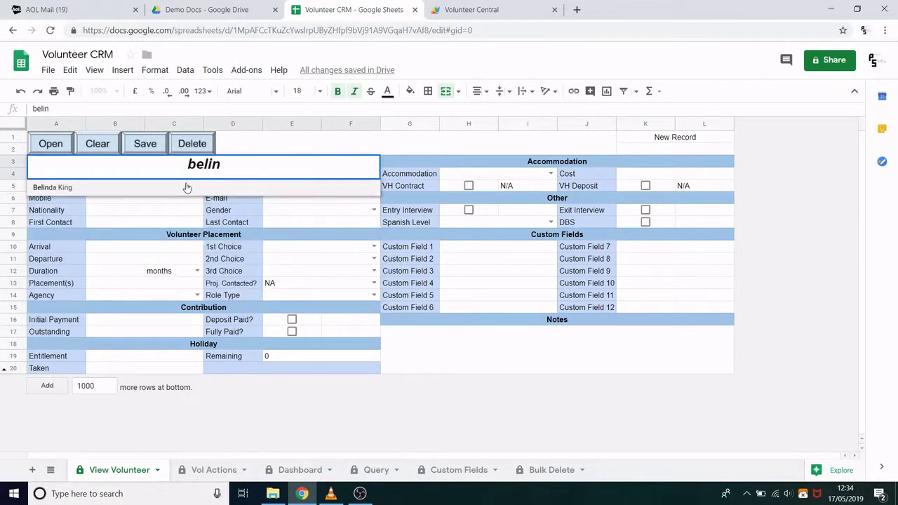
pyautogui.click(186, 188)
pyautogui.click(57, 144)
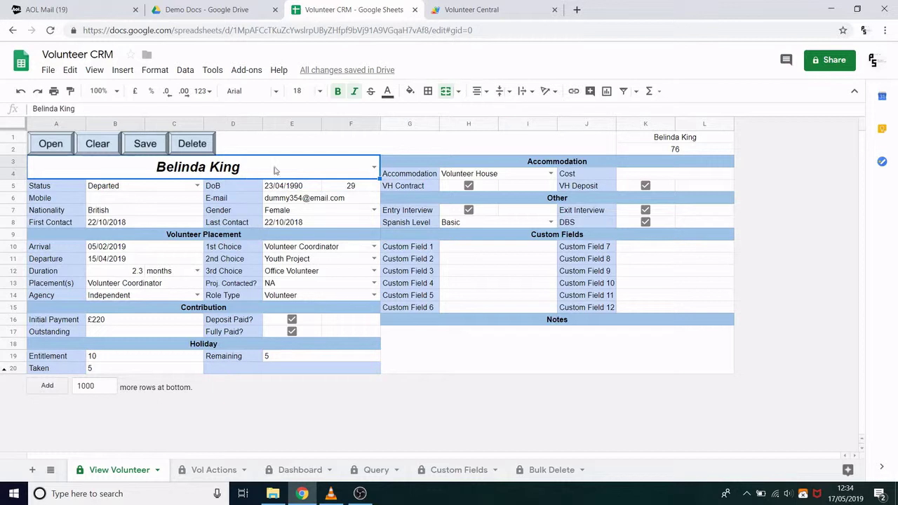
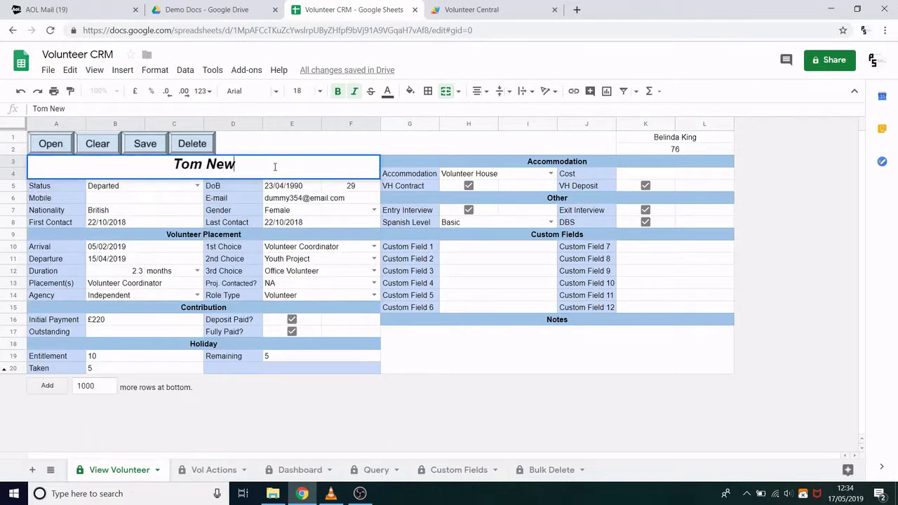
# Step: Replace record 76's volunteer name with a different full name
pyautogui.press('Return')
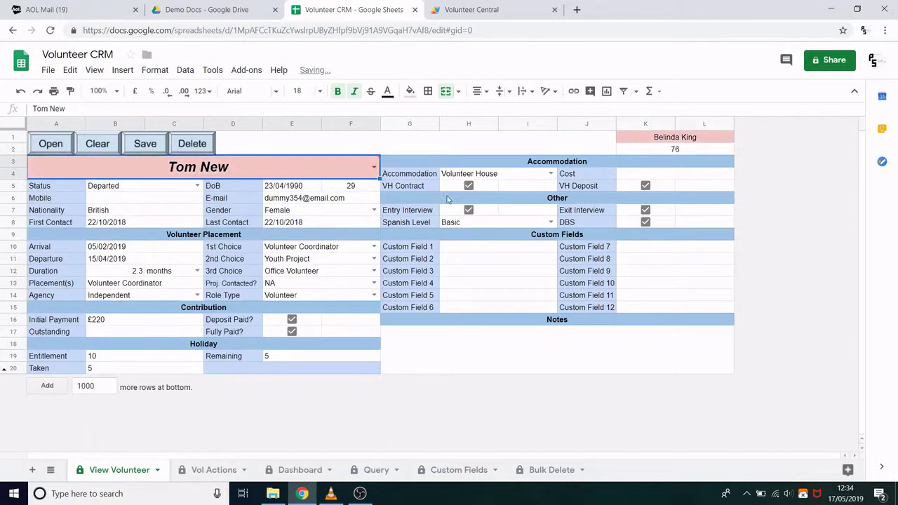
pyautogui.moveTo(236, 173)
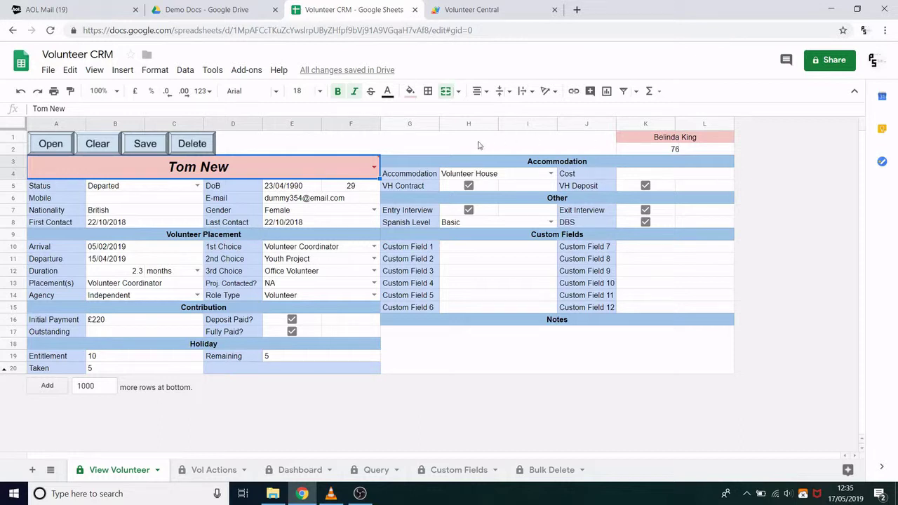
pyautogui.moveTo(202, 175)
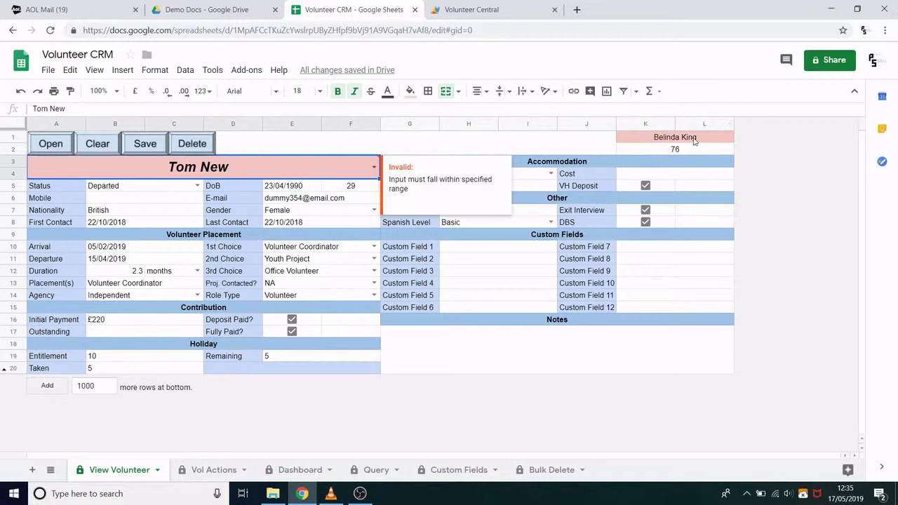
# Step: Check the name formula in K1 and record ID in K2, then save the record
pyautogui.click(694, 138)
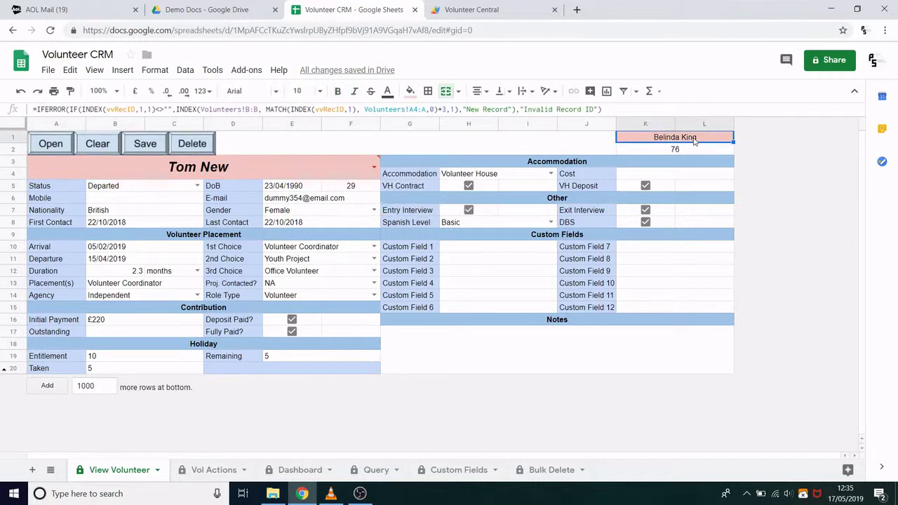
pyautogui.click(679, 150)
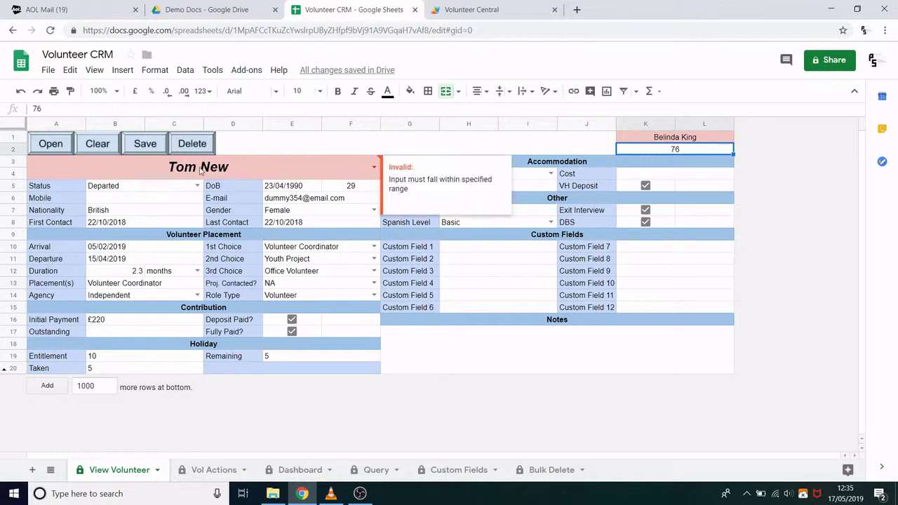
pyautogui.click(152, 148)
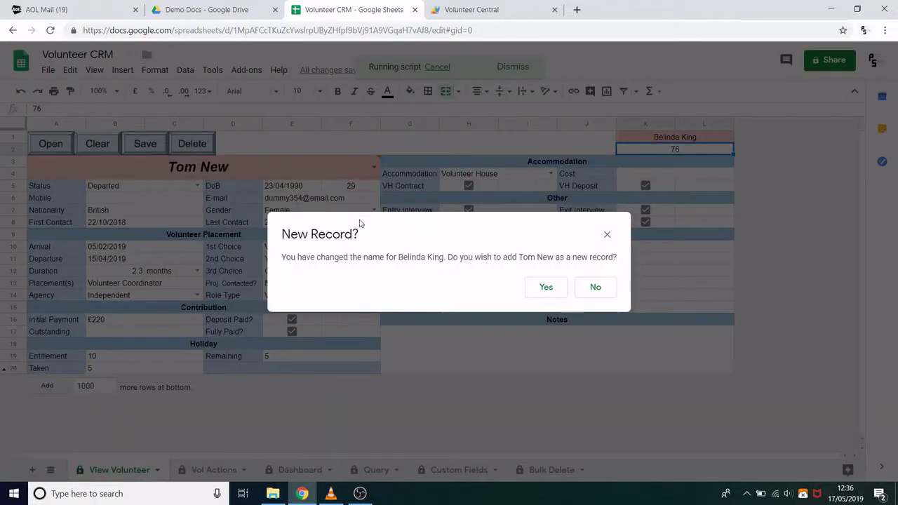
# Step: Decline creating a new record, confirm the name change on the existing record, and acknowledge Record Saved
pyautogui.click(594, 295)
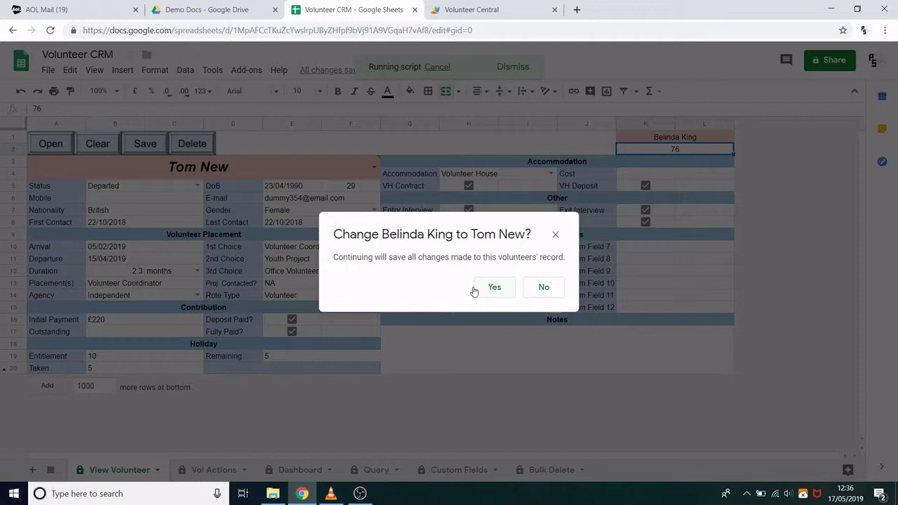
pyautogui.click(484, 292)
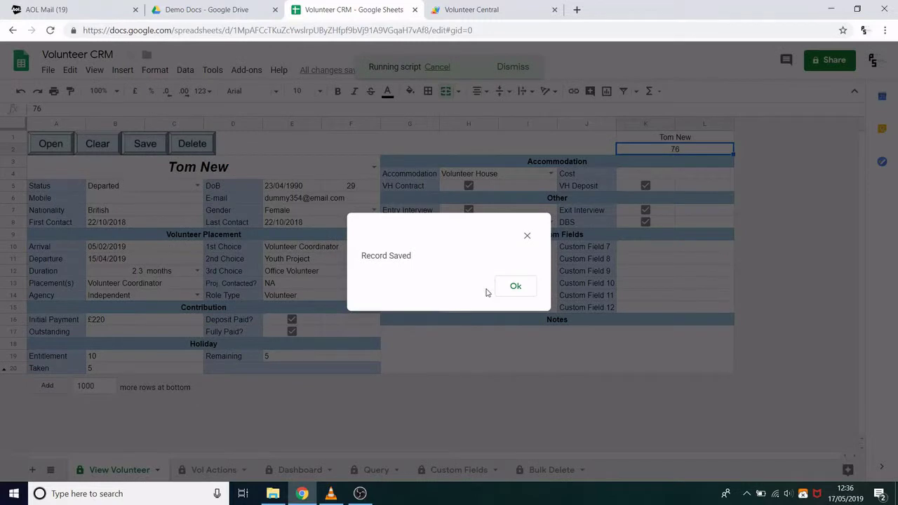
pyautogui.click(512, 287)
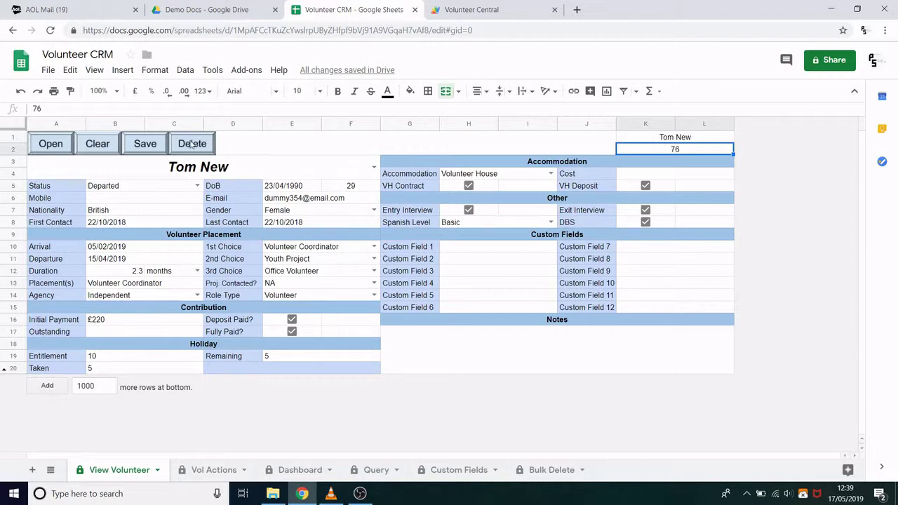
# Step: Anonymise the current volunteer record by entering ANON in the Delete/Anonymise dialog
pyautogui.click(191, 144)
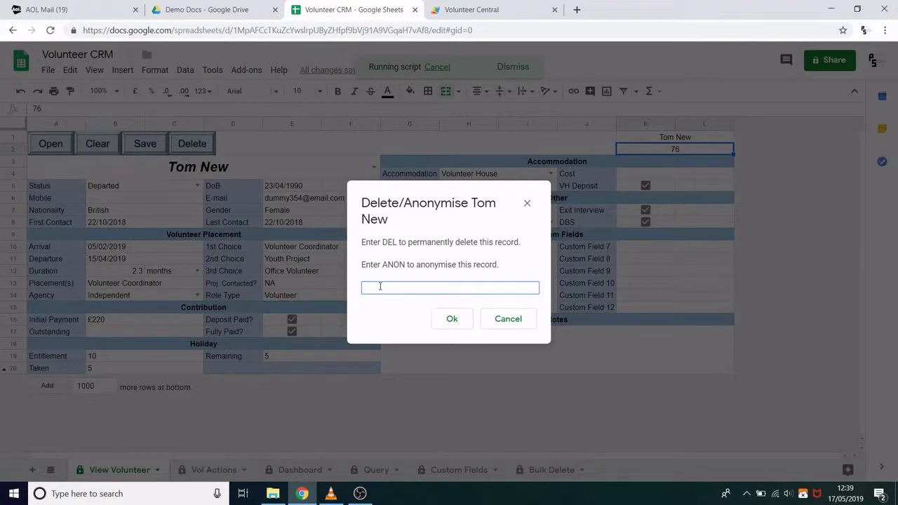
pyautogui.write('anon')
pyautogui.click(456, 321)
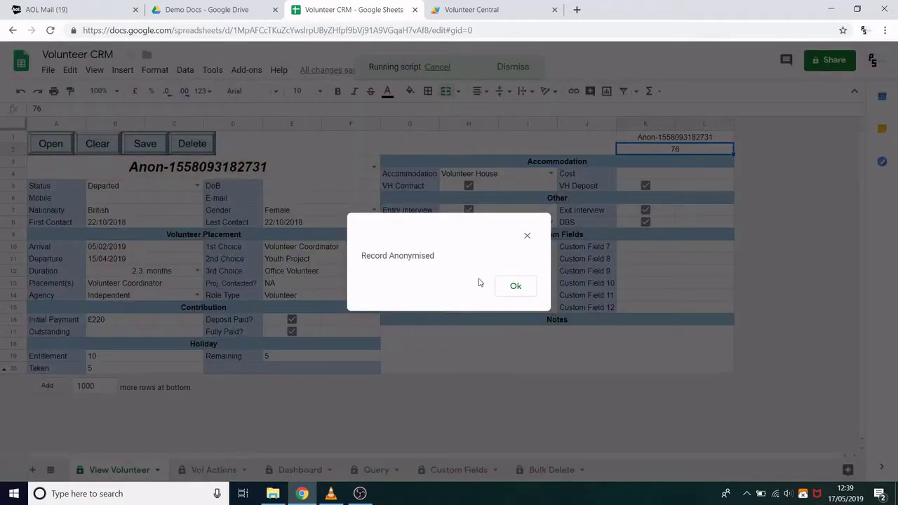
pyautogui.click(519, 290)
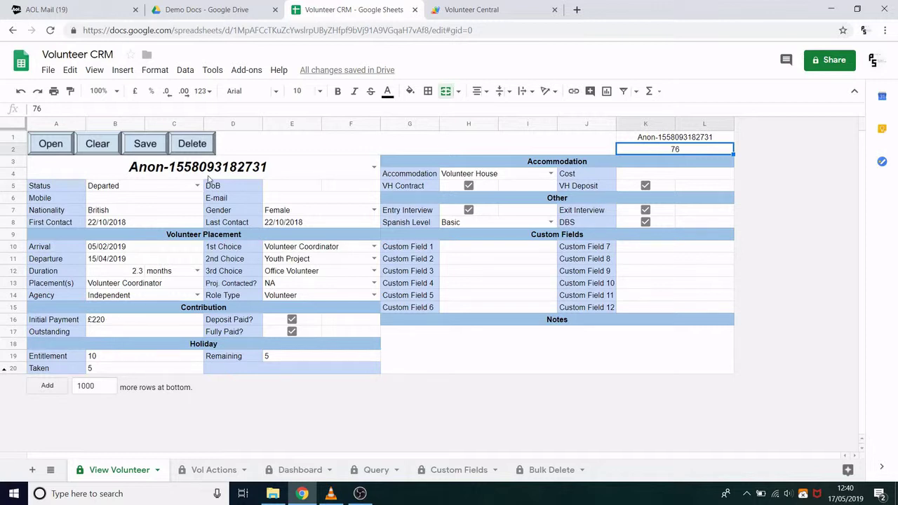
# Step: Permanently delete the anonymised record by confirming with DEL in the delete dialog
pyautogui.click(202, 146)
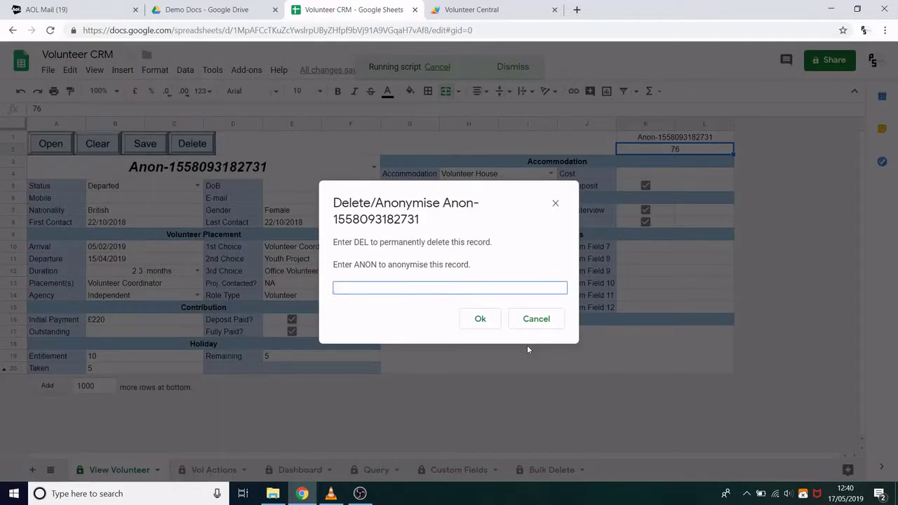
pyautogui.write('del')
pyautogui.click(486, 324)
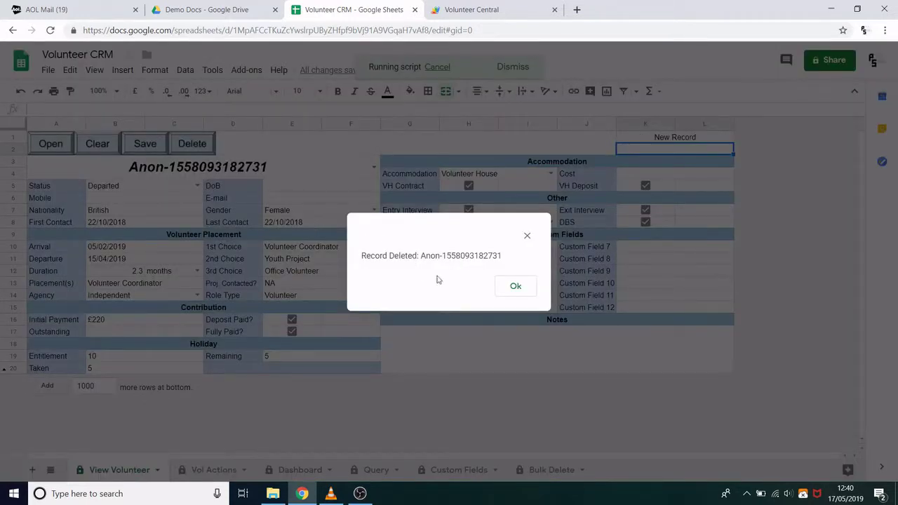
pyautogui.click(513, 295)
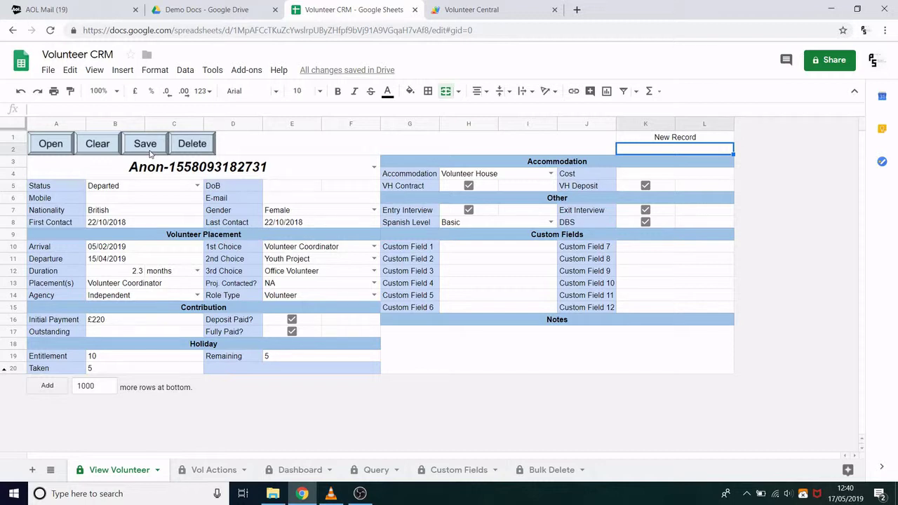
# Step: Clear the form, load the German teaching assistant via name autocomplete, and view their actions
pyautogui.click(101, 147)
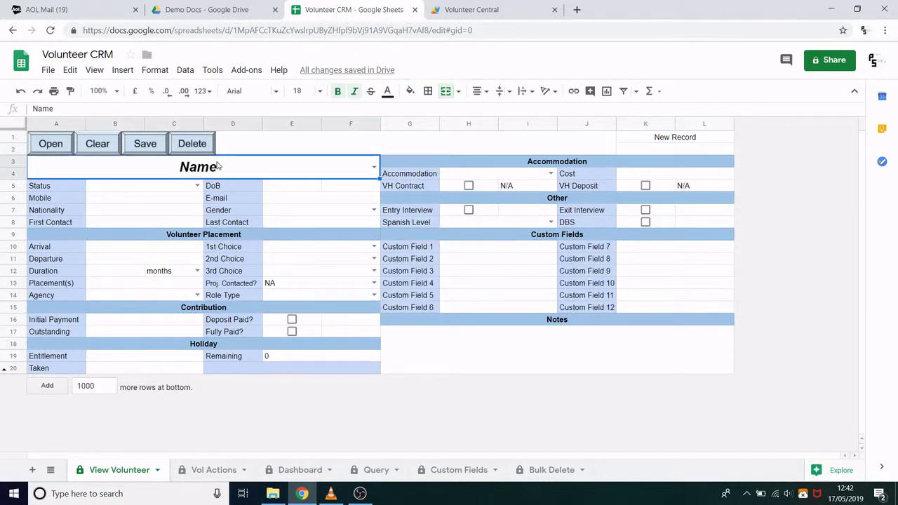
pyautogui.doubleClick(217, 166)
pyautogui.write('Chr')
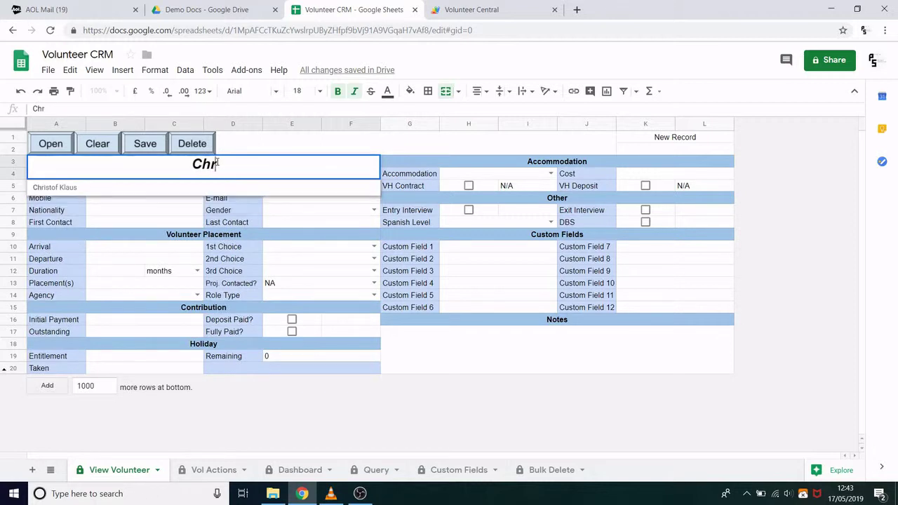
pyautogui.click(163, 188)
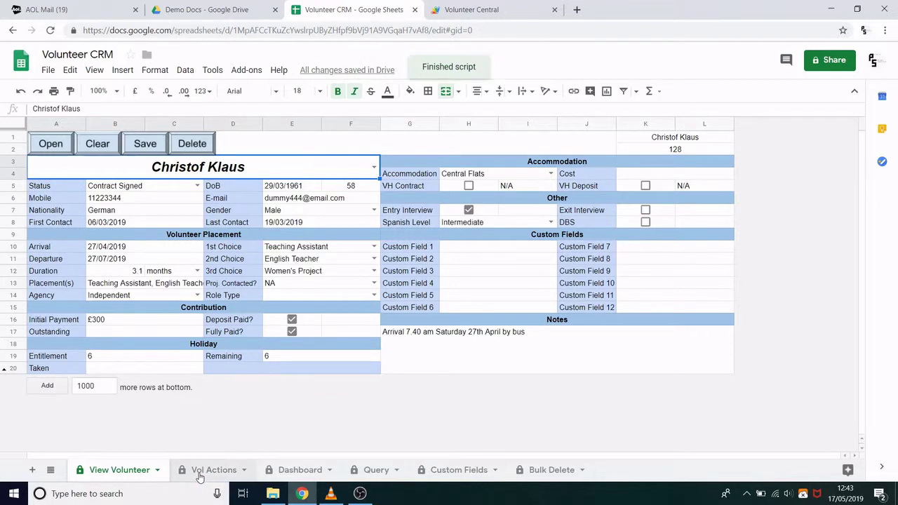
pyautogui.click(200, 475)
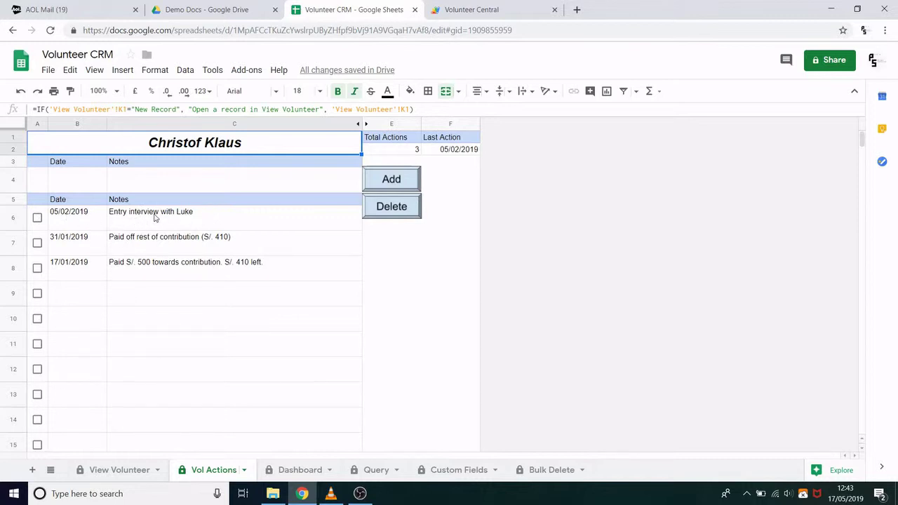
# Step: Add a 17/05/2019 action with a 'New action about…' note naming the volunteer to the log
pyautogui.click(190, 251)
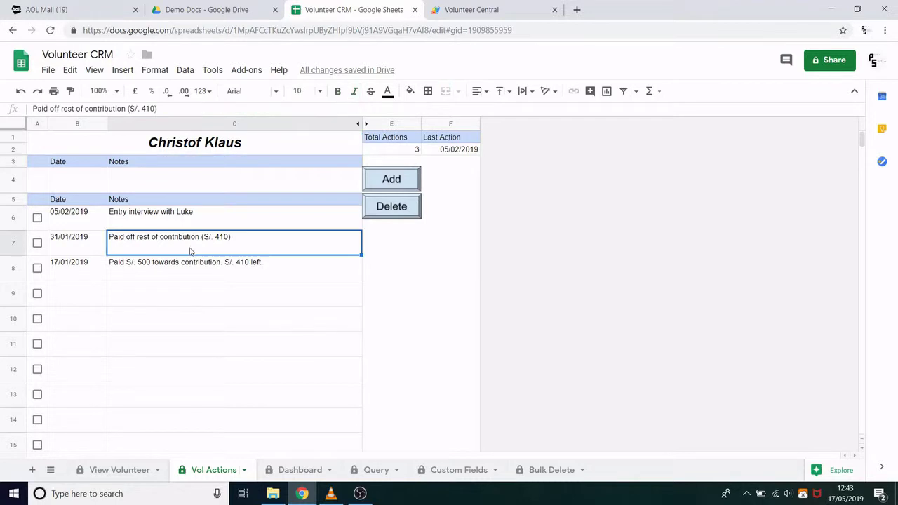
pyautogui.click(201, 267)
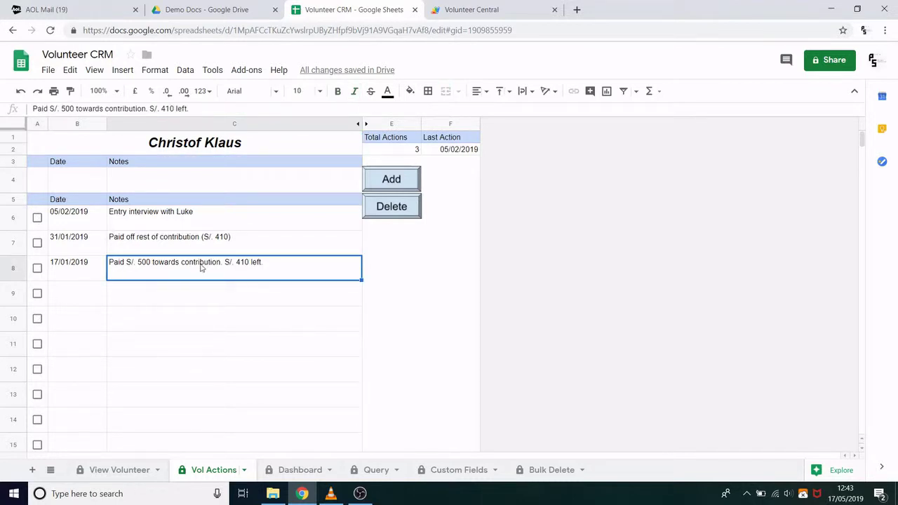
pyautogui.click(172, 192)
pyautogui.write('New acti')
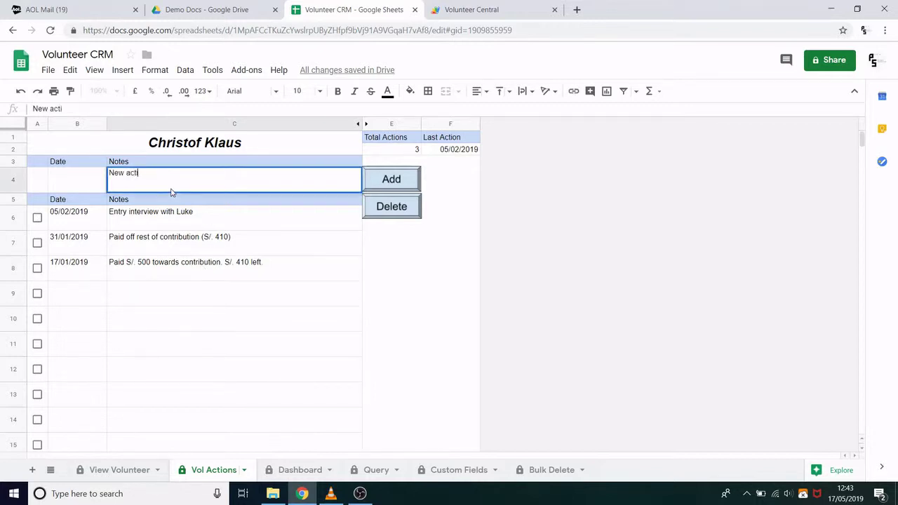
pyautogui.write('on about christof')
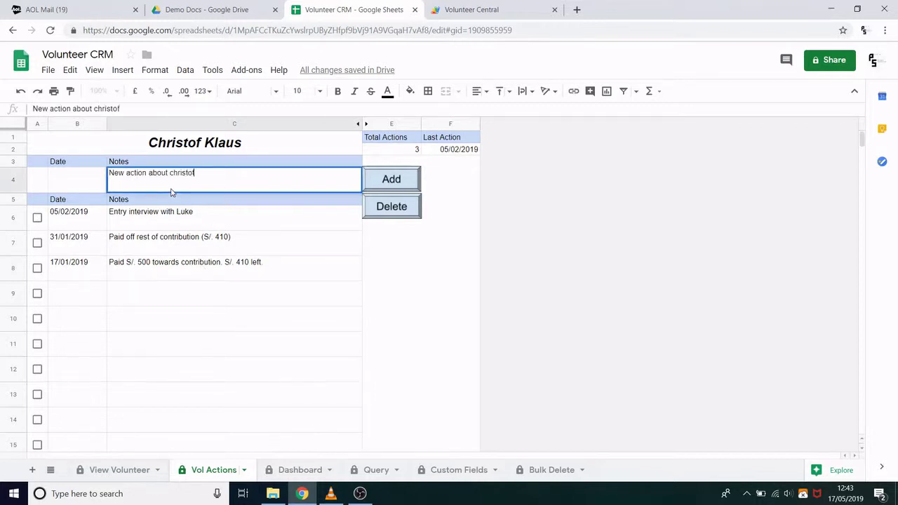
pyautogui.press('Return')
pyautogui.click(68, 190)
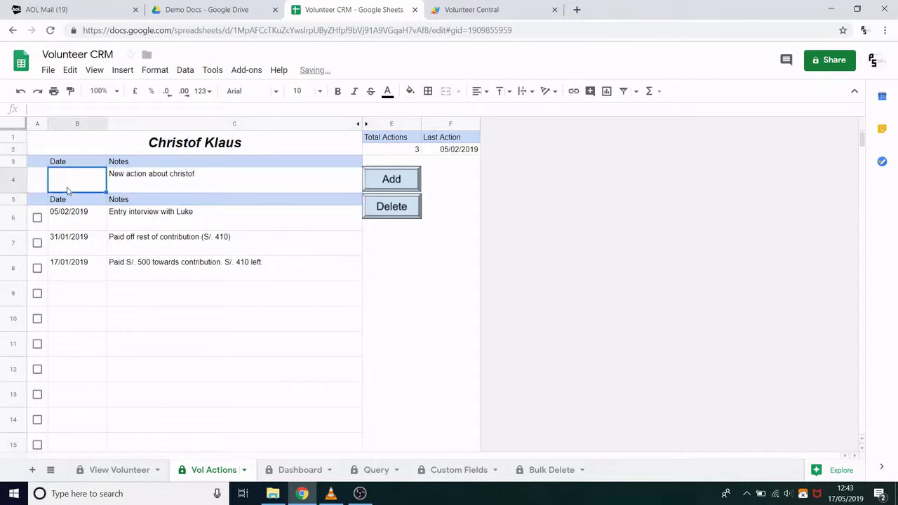
pyautogui.write('17/05/2019')
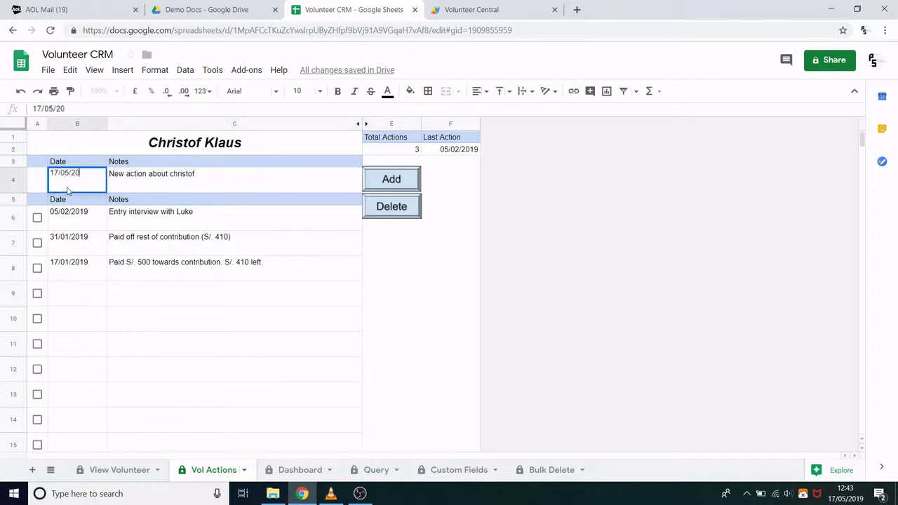
pyautogui.press('Return')
pyautogui.click(376, 185)
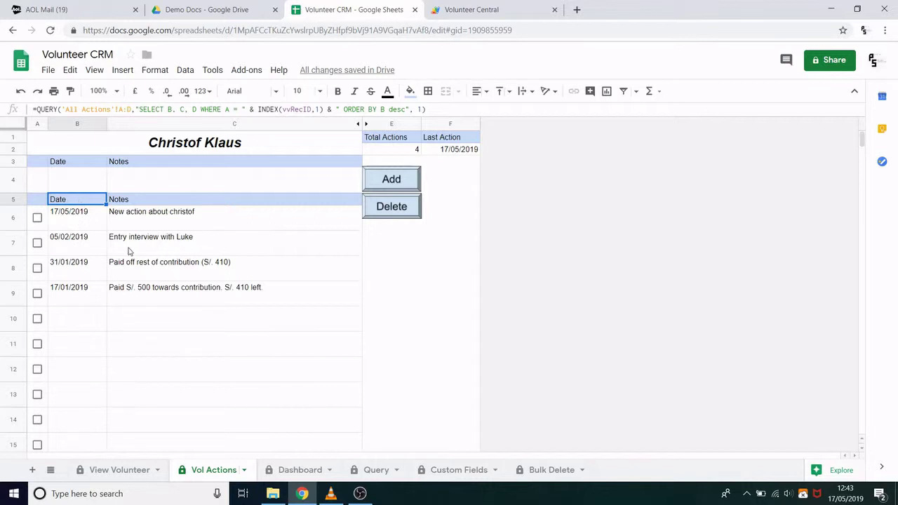
# Step: Delete the 05/02/2019 entry-interview action in row 7 and return to View Volunteer
pyautogui.click(38, 243)
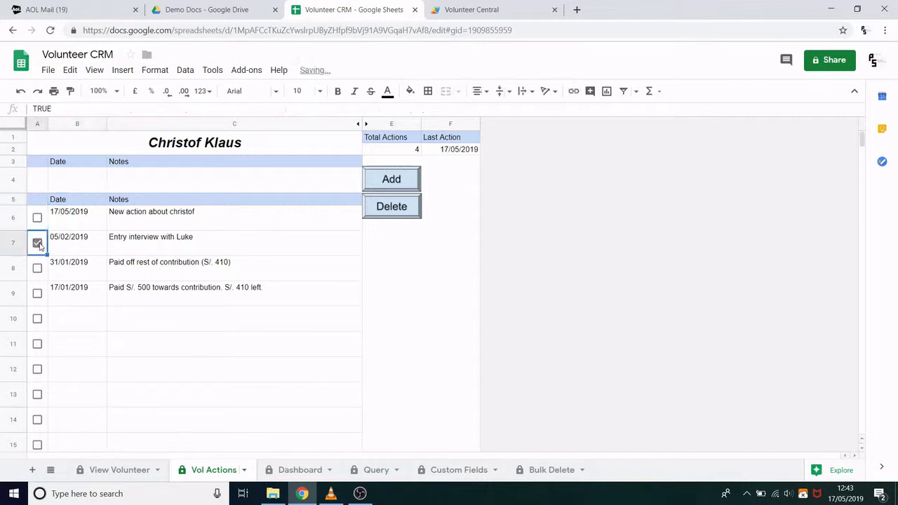
pyautogui.click(393, 214)
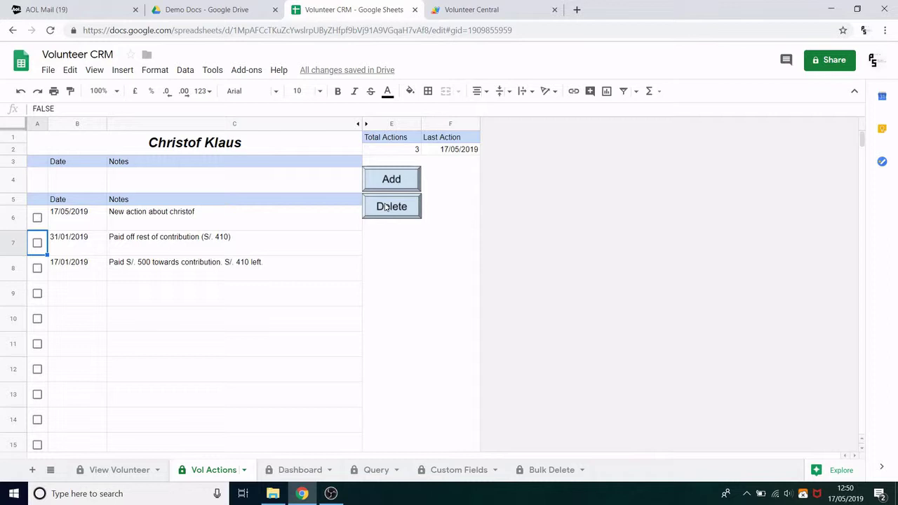
pyautogui.click(123, 472)
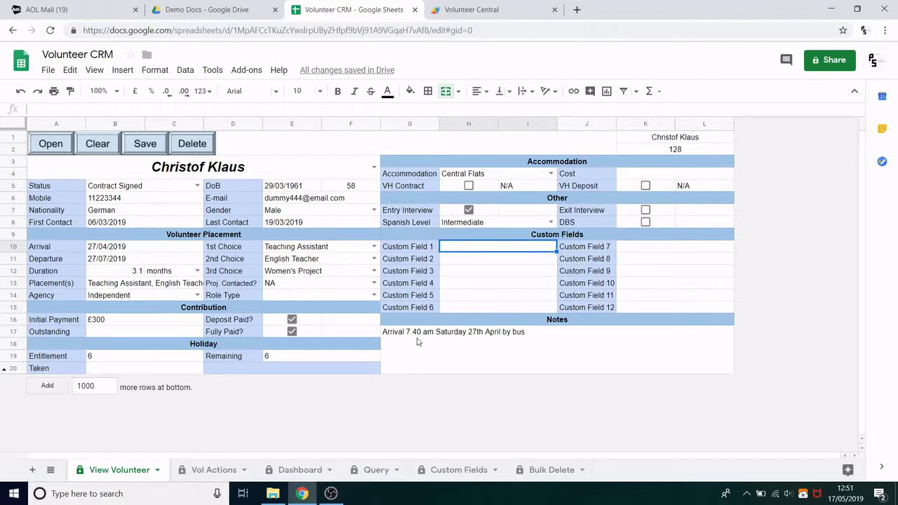
# Step: On the Custom Fields sheet, replace Custom Field 1's name in B2 with 'Arrival Details'
pyautogui.click(474, 470)
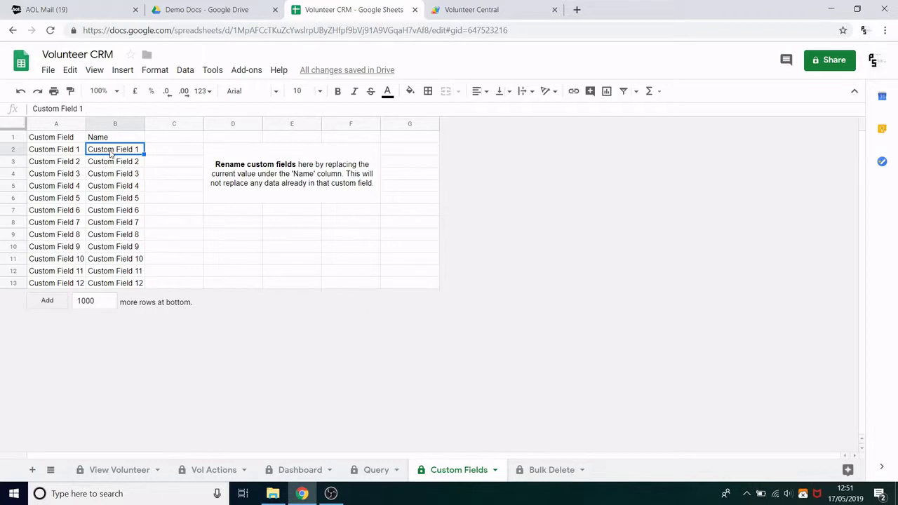
pyautogui.write('Arrival')
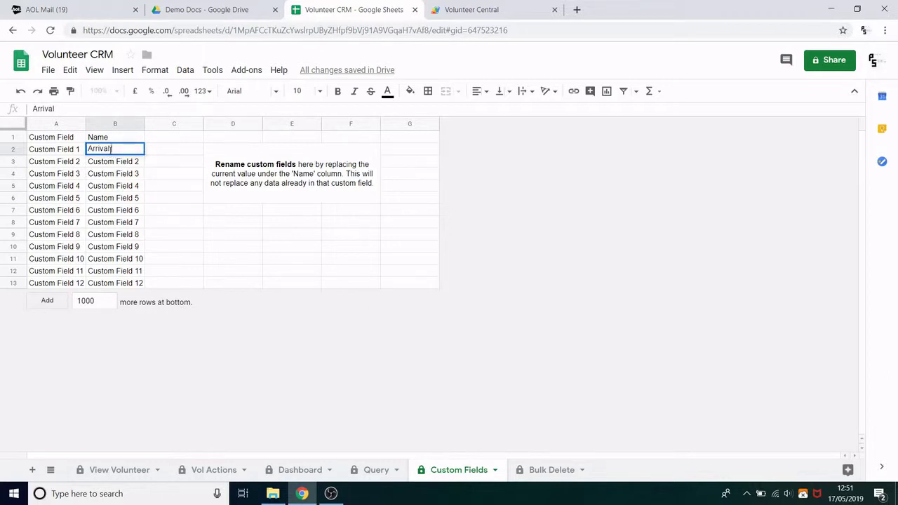
pyautogui.write(' Details')
pyautogui.press('Return')
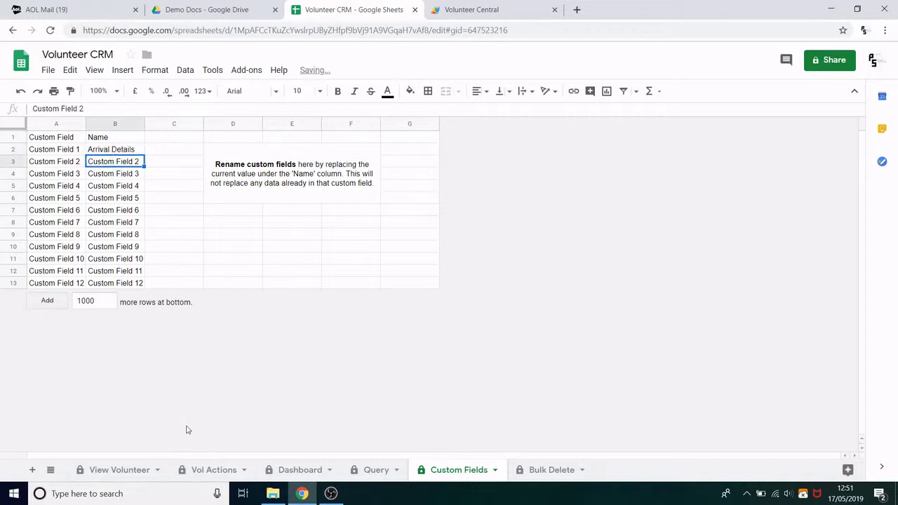
# Step: Enter '27th April by Bus, 7.40am' as the volunteer's Arrival Details and save the record
pyautogui.click(107, 474)
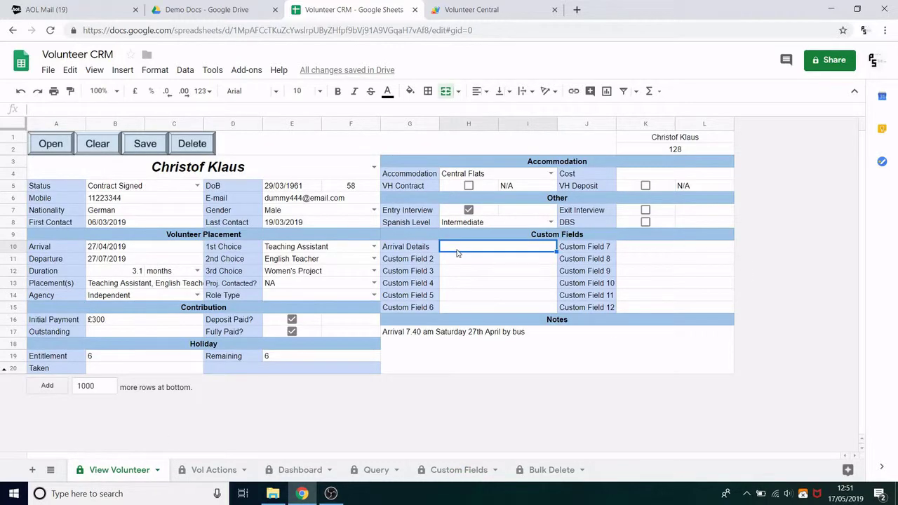
pyautogui.write('27th April by Bus, ')
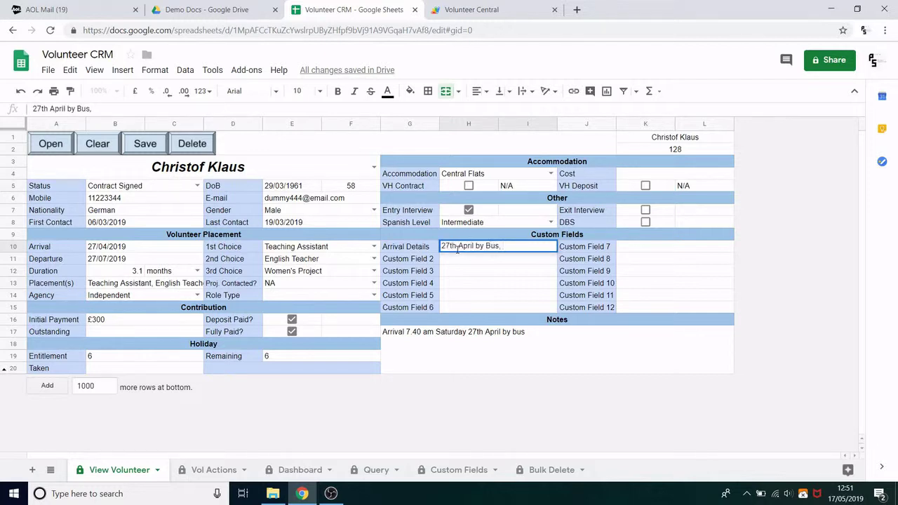
pyautogui.write('7.40am.')
pyautogui.press('Return')
pyautogui.click(142, 144)
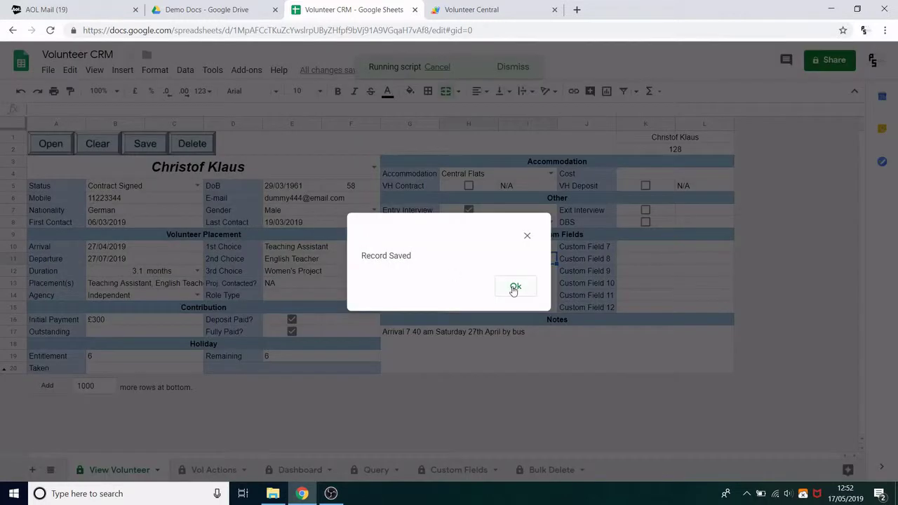
pyautogui.click(513, 288)
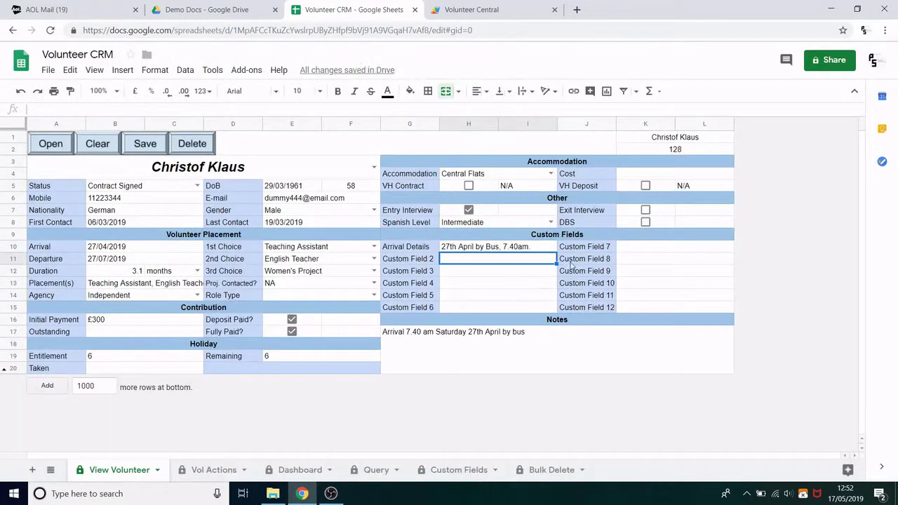